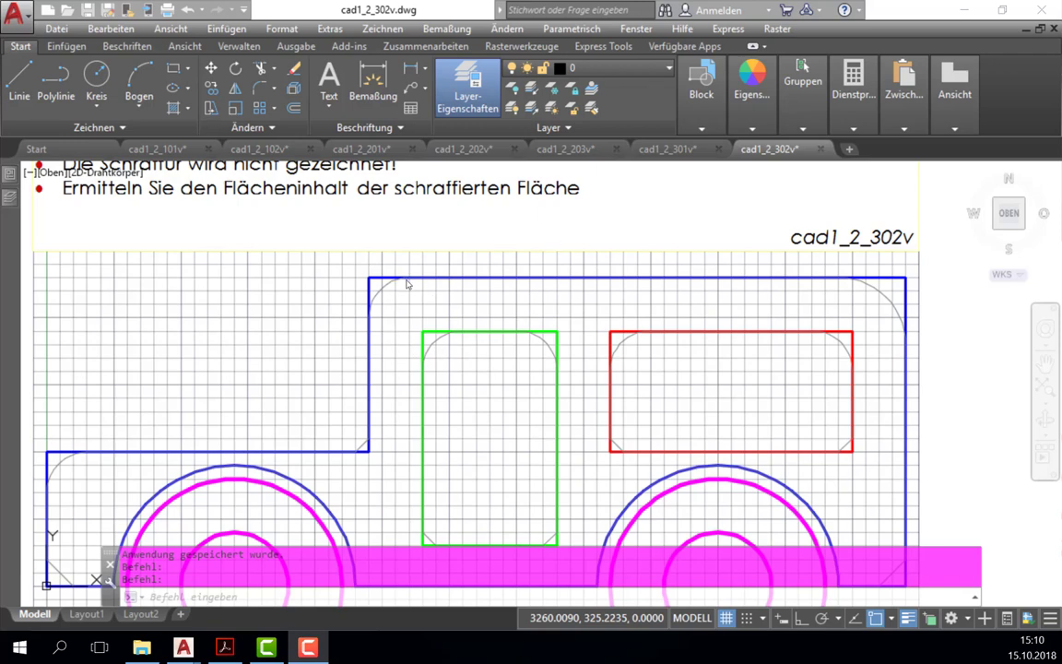
Step: Select the blue outline to confirm it is one Karosserie polyline, then pan to frame the car
click(883, 278)
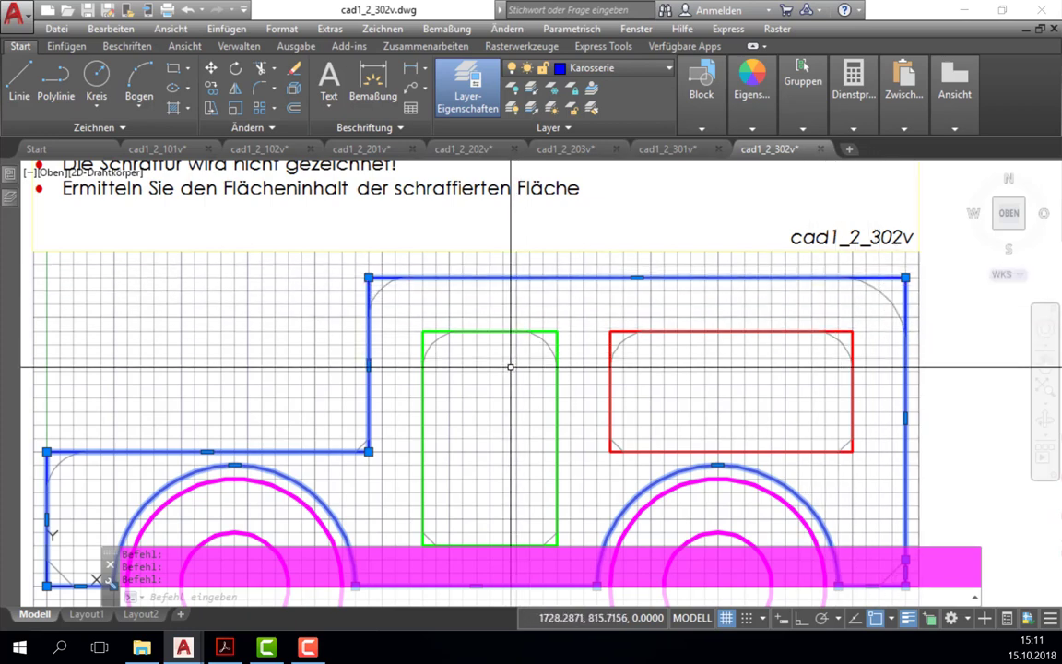
middle_drag(502, 378, 579, 305)
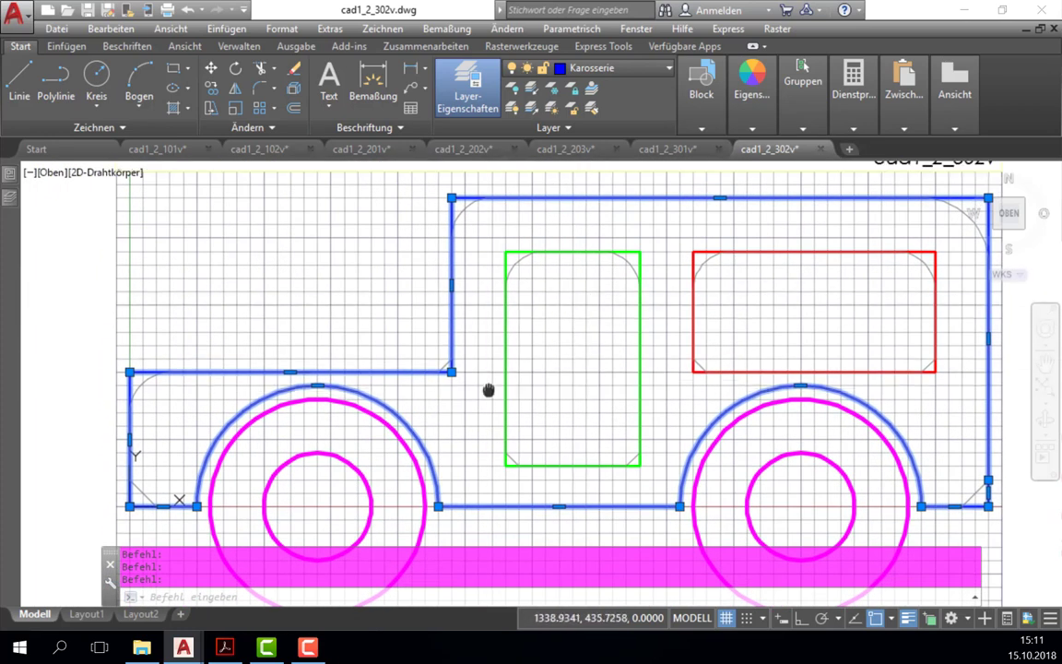
middle_drag(486, 386, 553, 365)
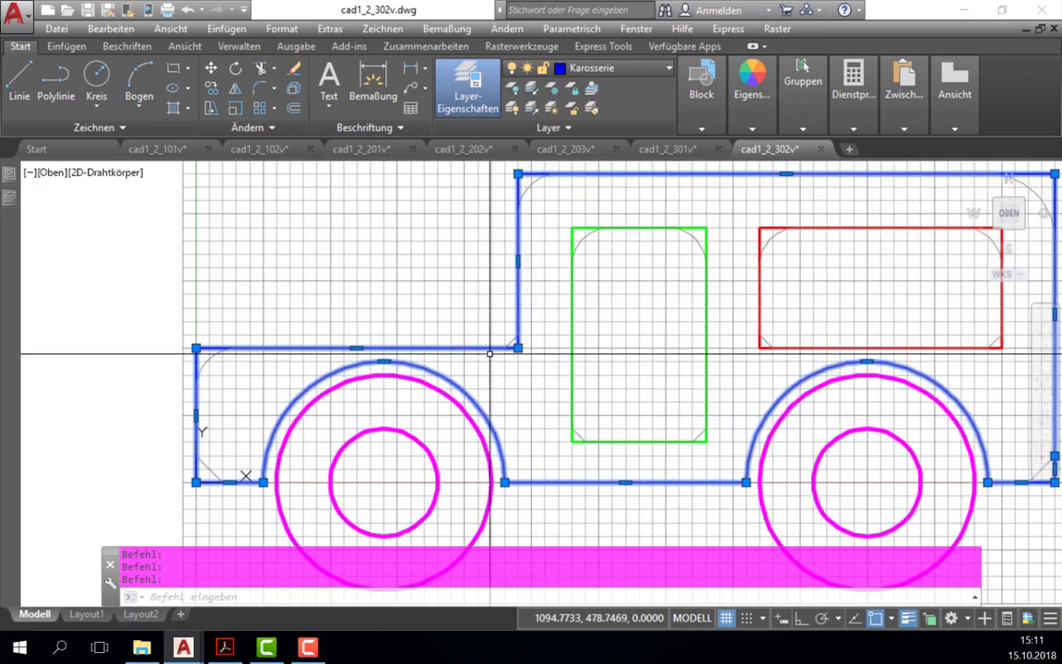
middle_drag(468, 314, 455, 358)
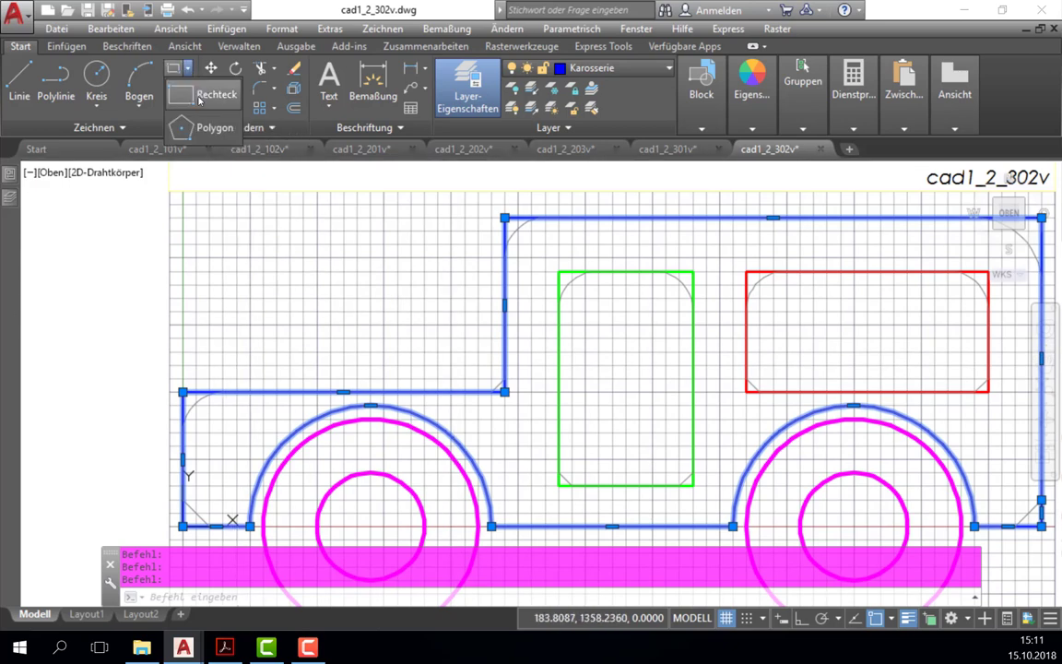
click(173, 69)
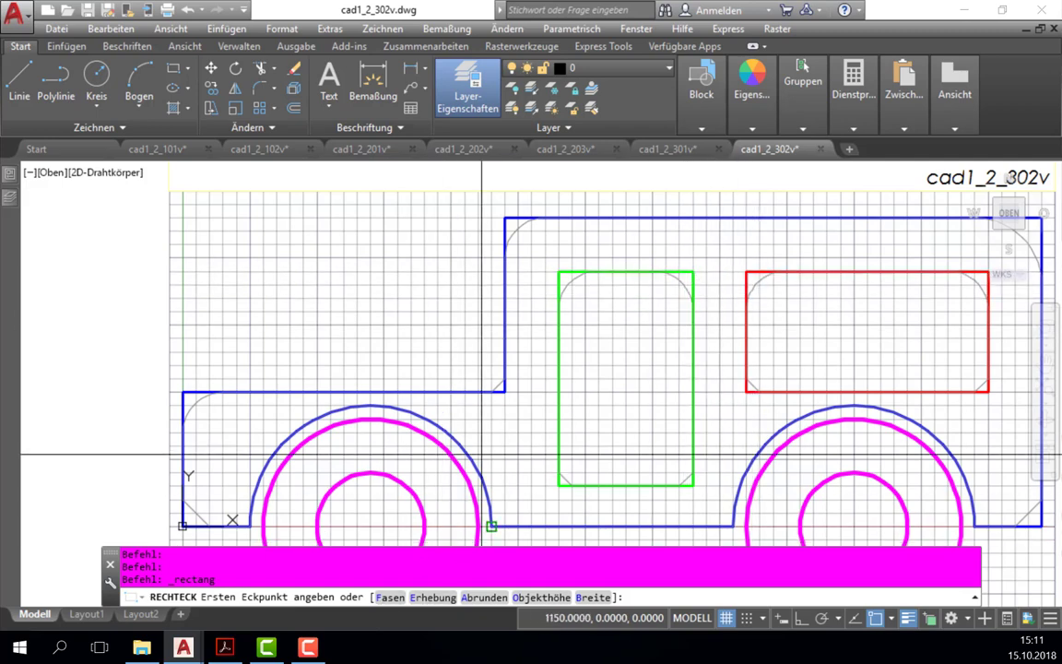
middle_drag(658, 209, 408, 274)
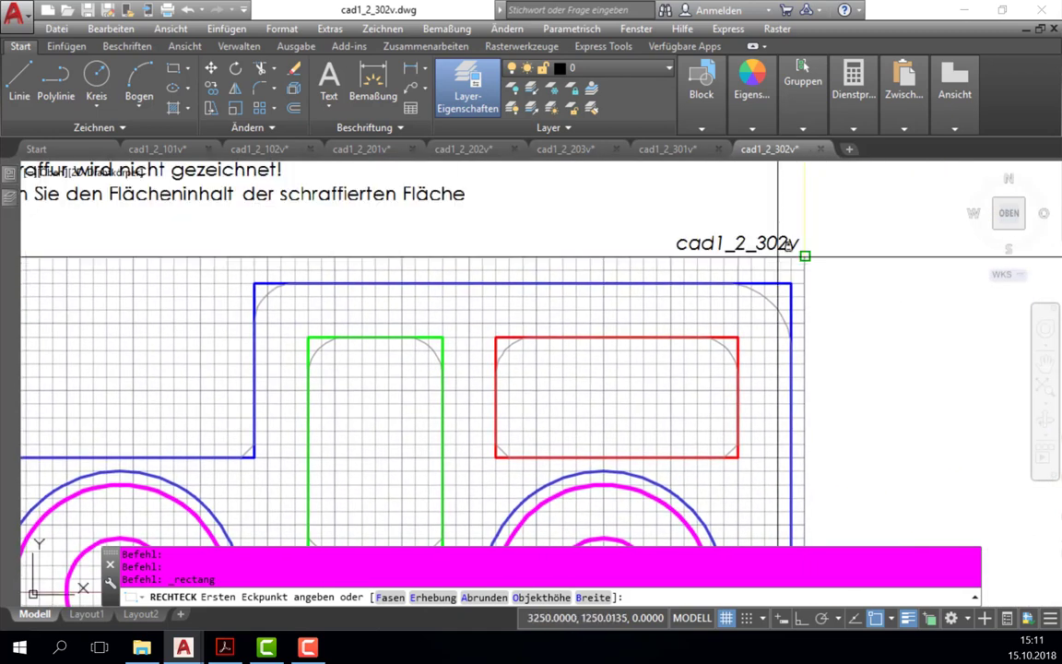
key(Escape)
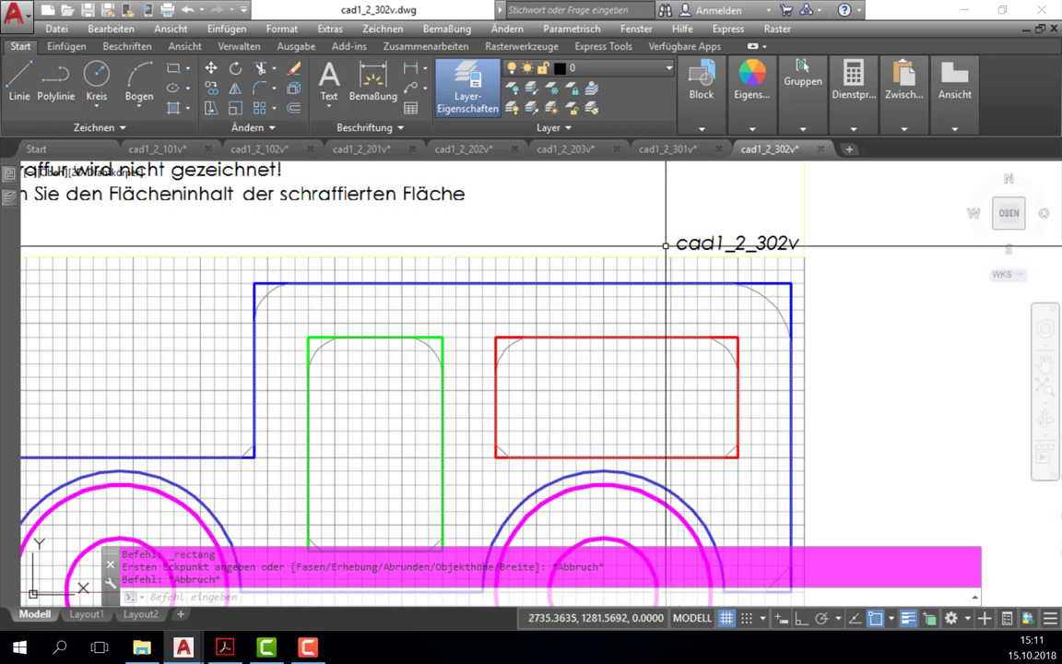
Step: Enable Zentrum object snap alongside Endpunkt and frame the roof corner with its grey arc
scroll(773, 289, up, 2)
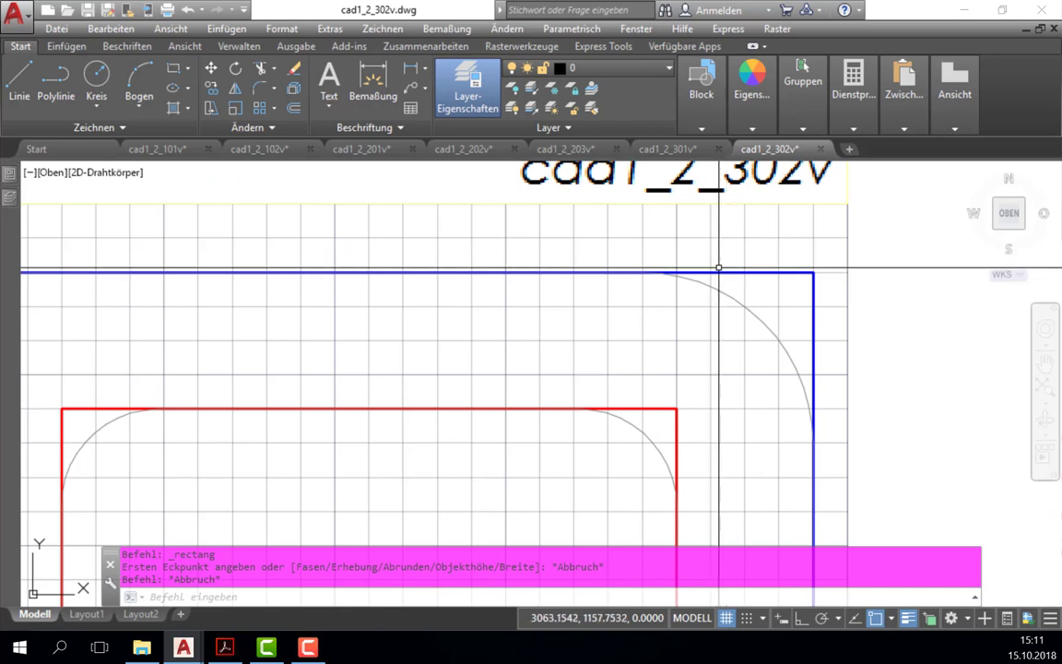
click(889, 619)
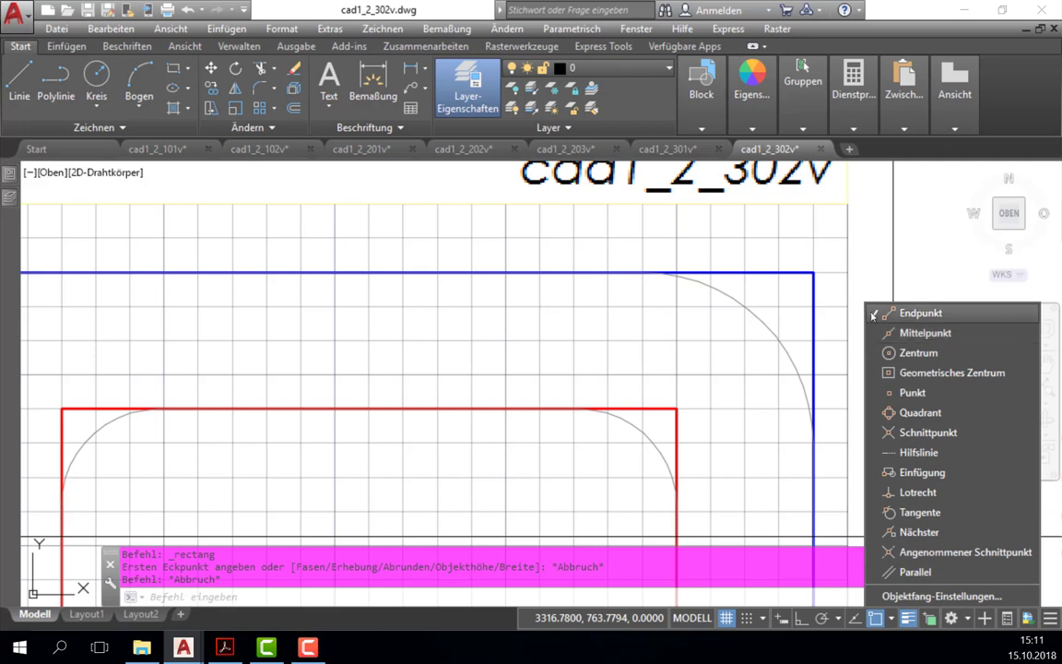
click(913, 353)
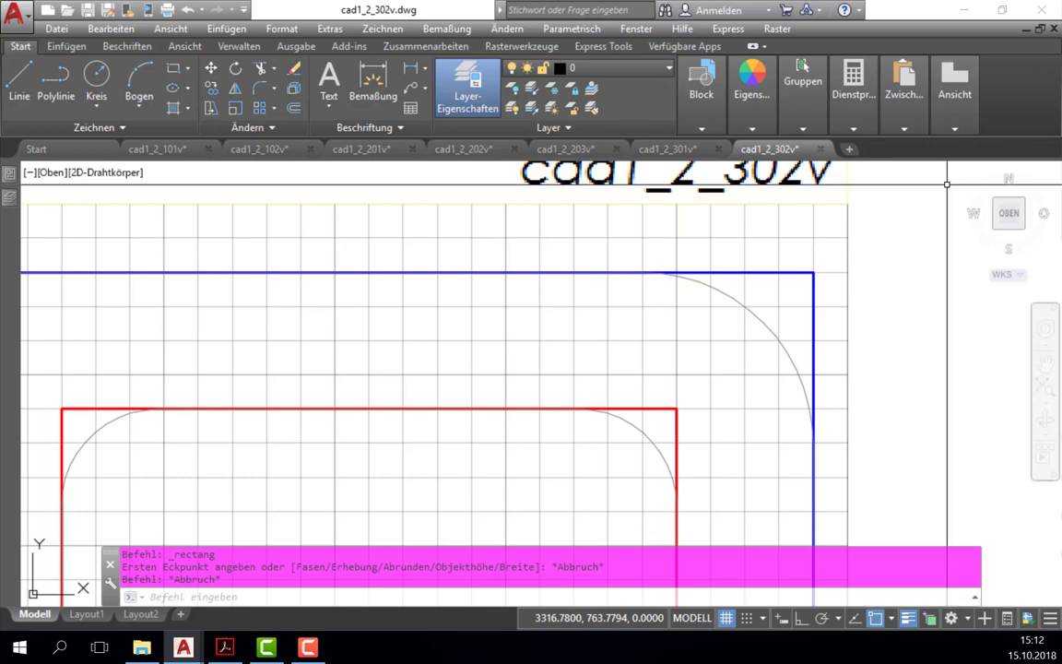
click(866, 173)
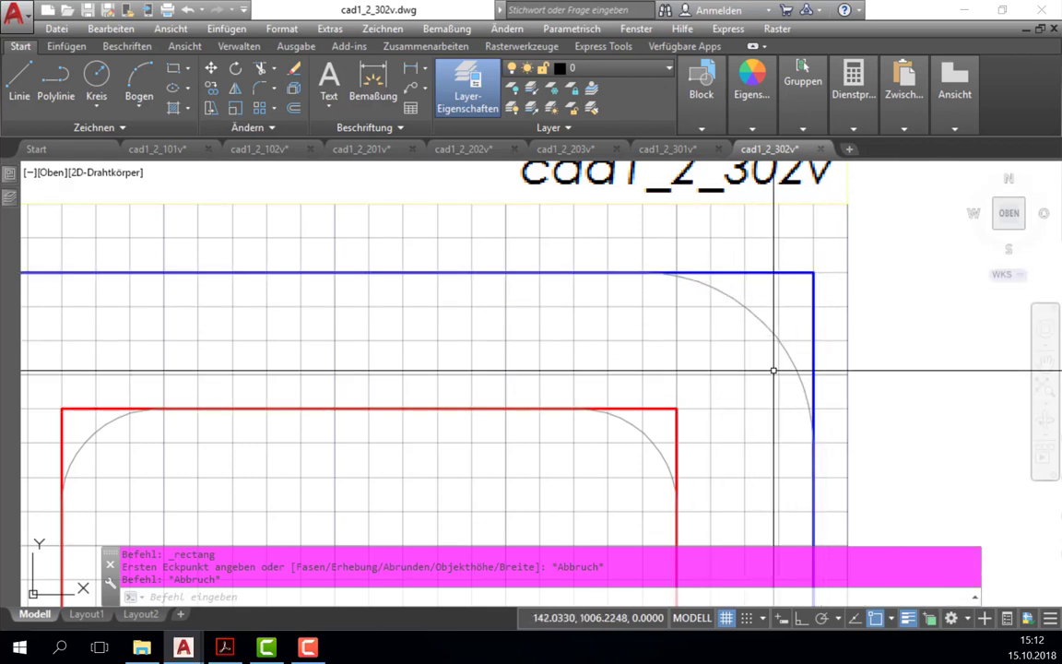
middle_drag(773, 341, 714, 369)
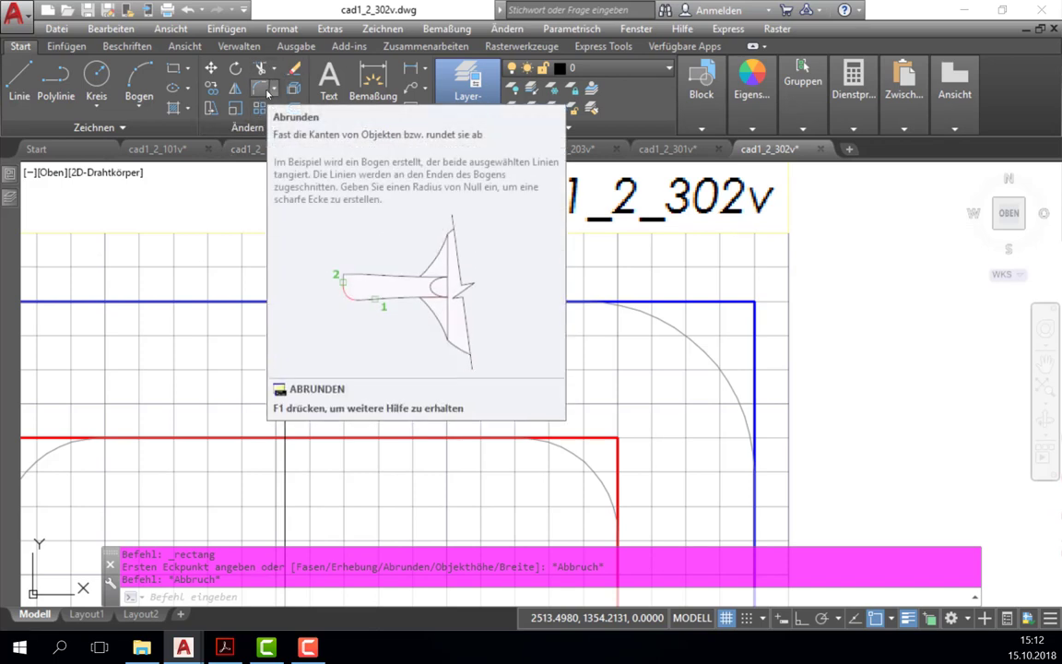
Step: Start the Abrunden fillet command from the Ändern panel, in trim mode with radius 150
click(272, 89)
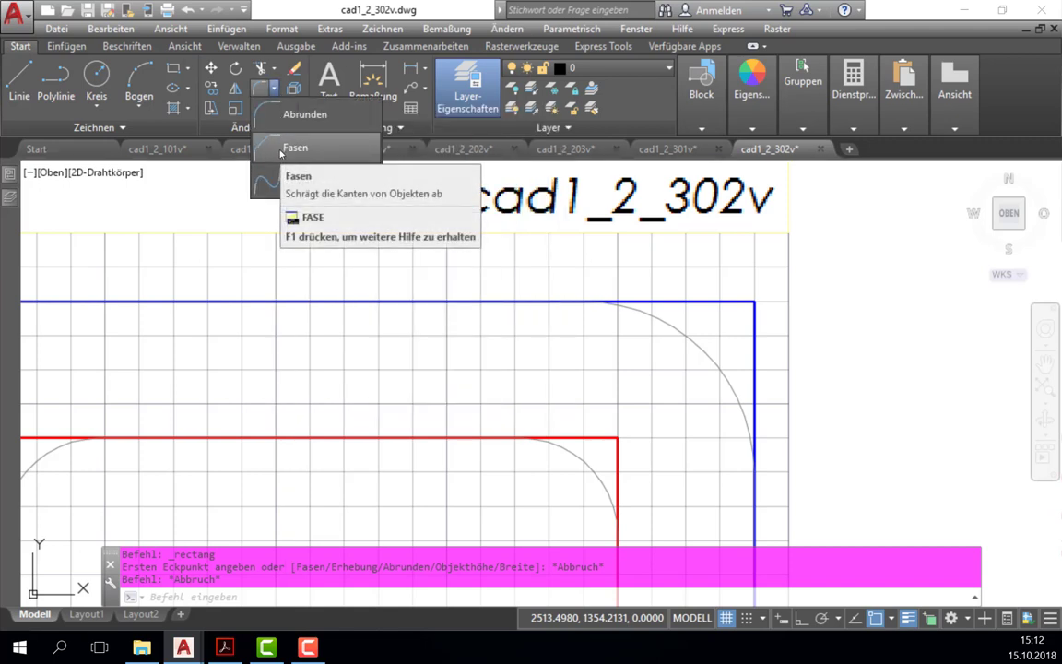
click(275, 90)
click(275, 89)
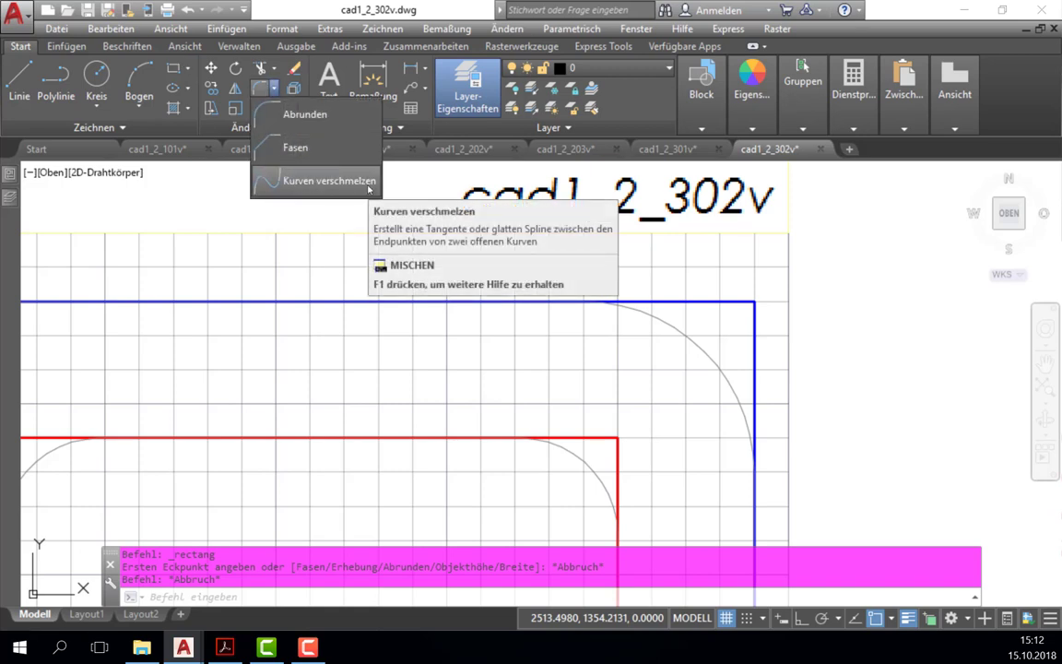
click(299, 115)
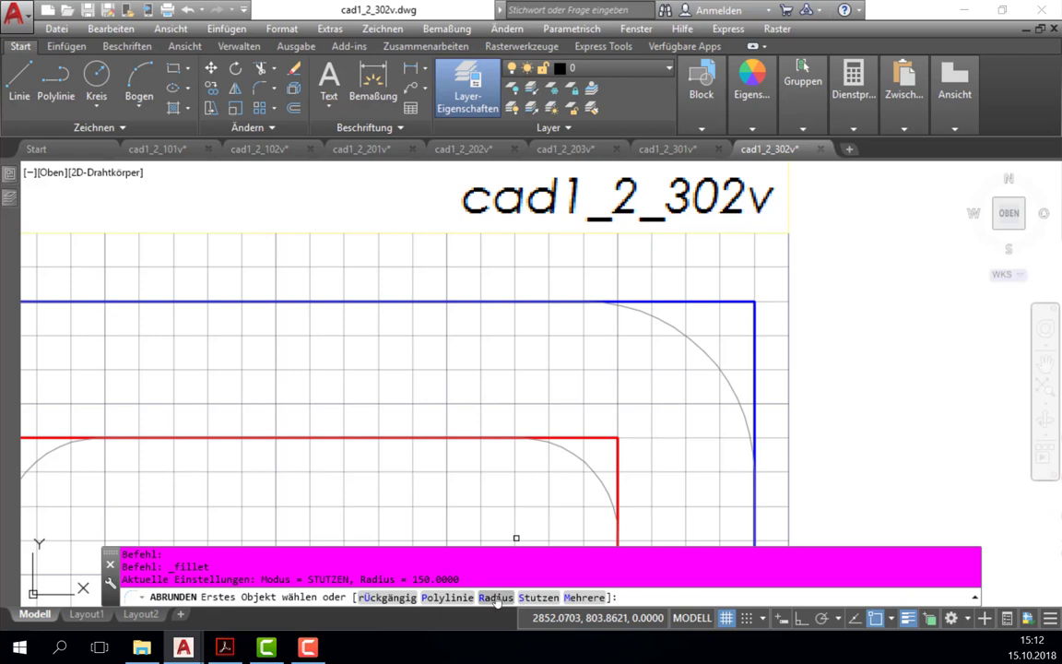
click(496, 597)
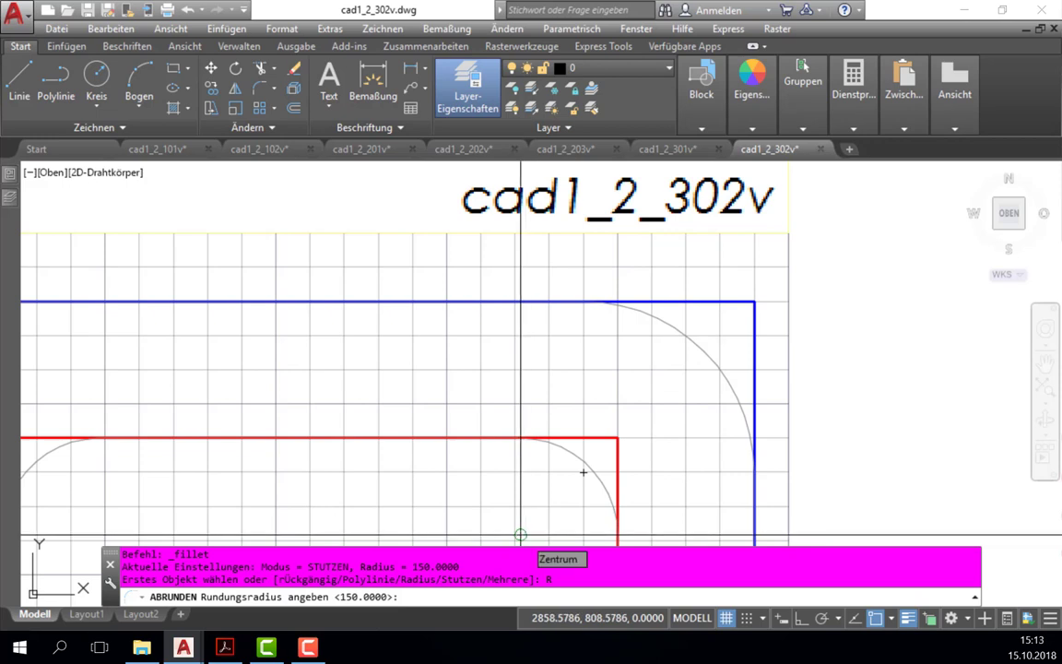
click(520, 535)
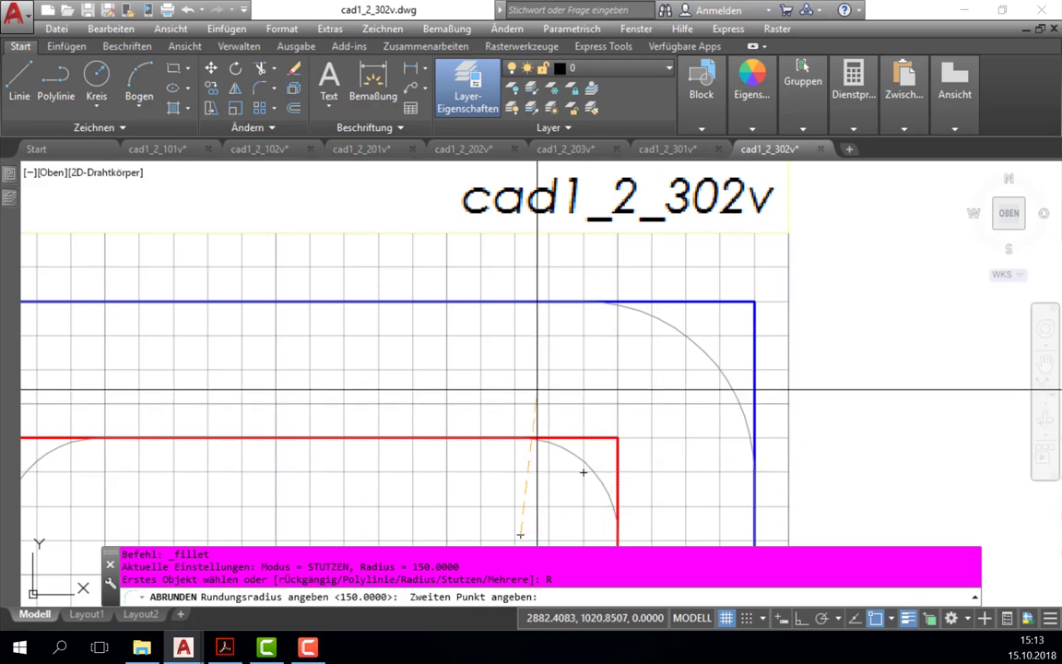
key(Escape)
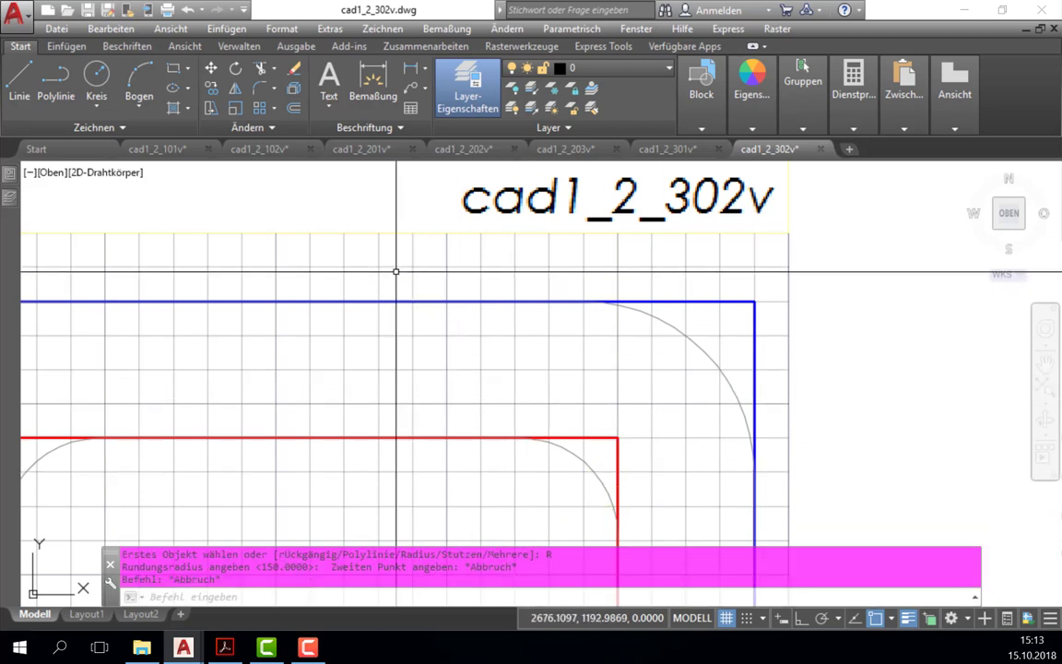
Step: Confirm the Endpunkt and Zentrum snaps are on, then restart the Abrunden fillet command
click(891, 618)
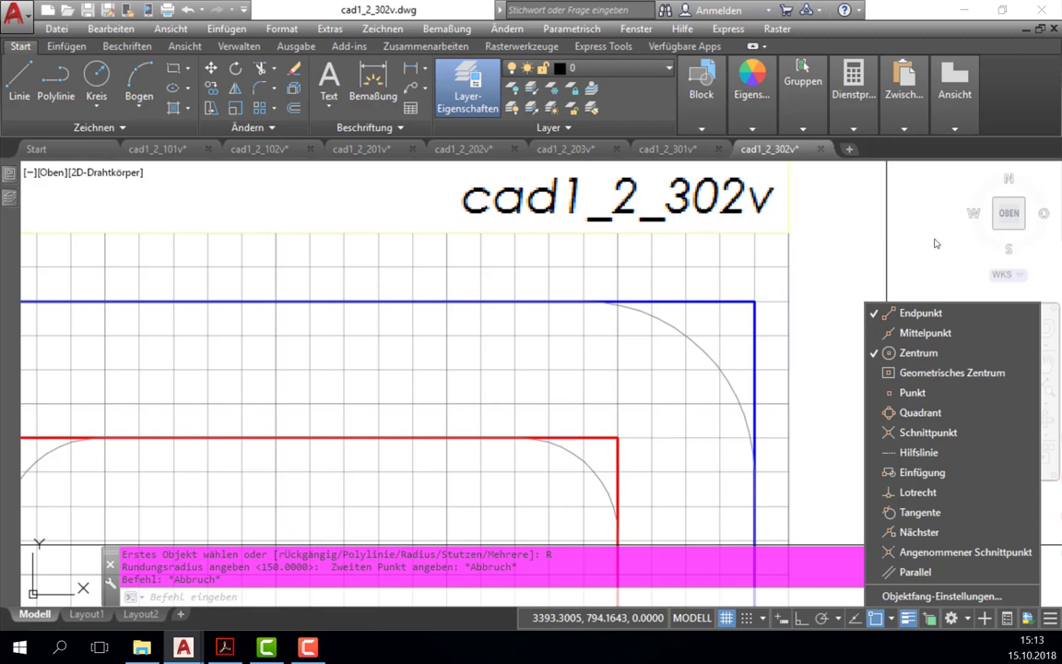
click(936, 242)
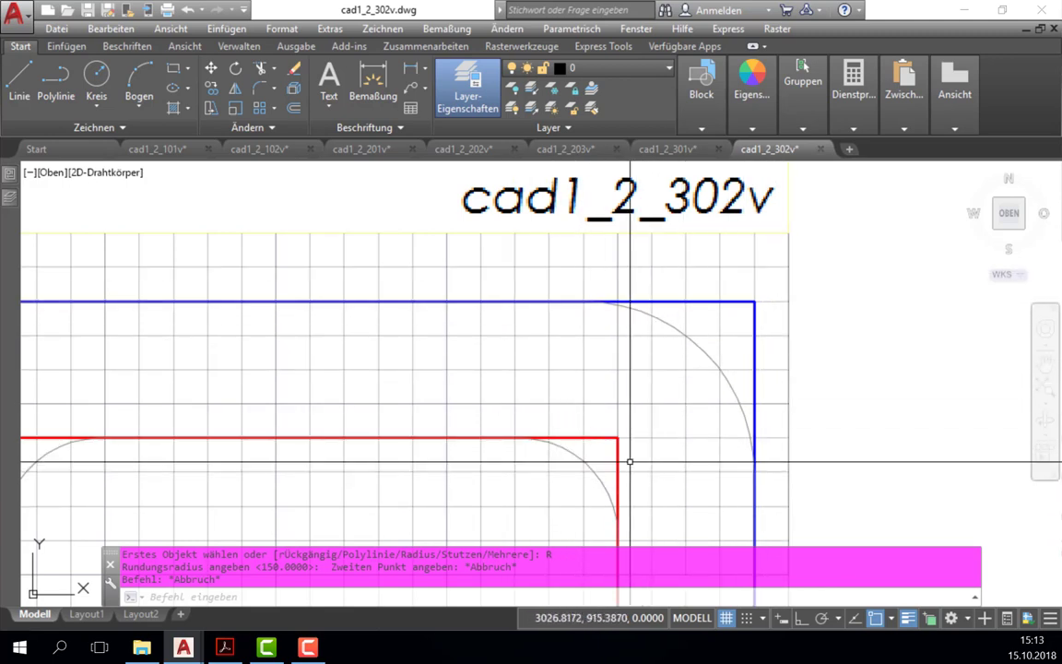
click(265, 88)
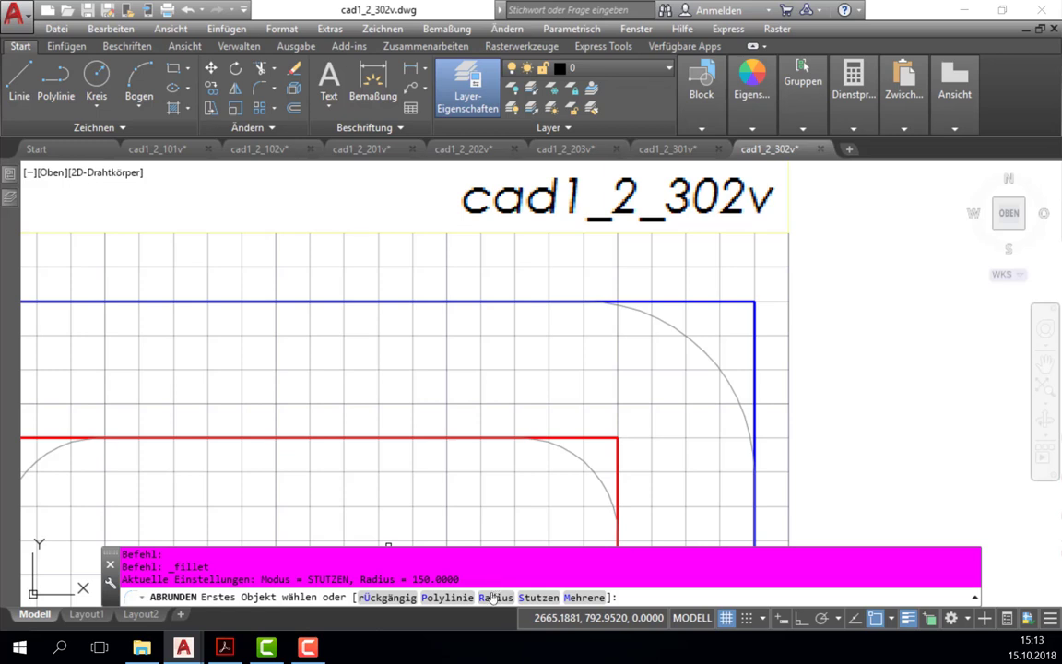
Step: Measure the fillet radius off the grey roof arc (about 353.45) and fillet the blue top and right edges
click(496, 598)
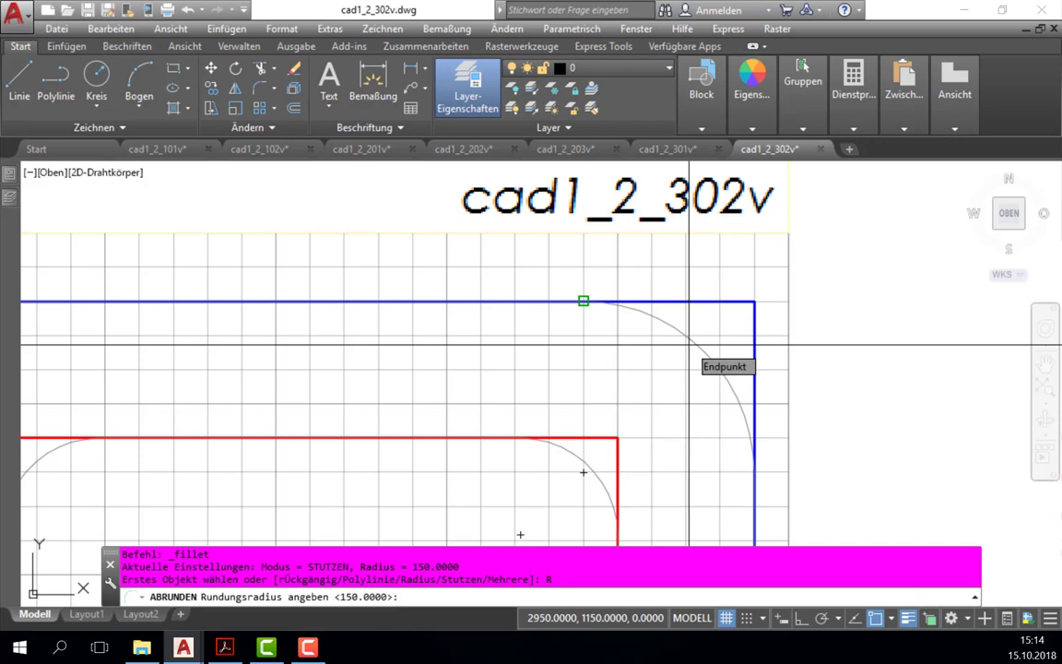
click(689, 344)
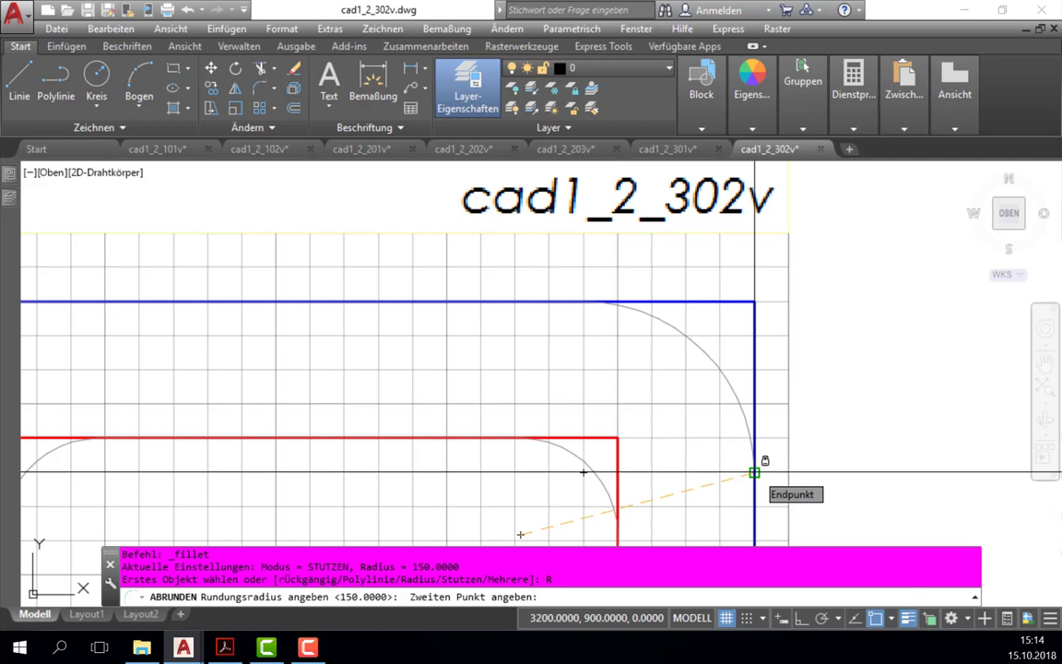
click(754, 472)
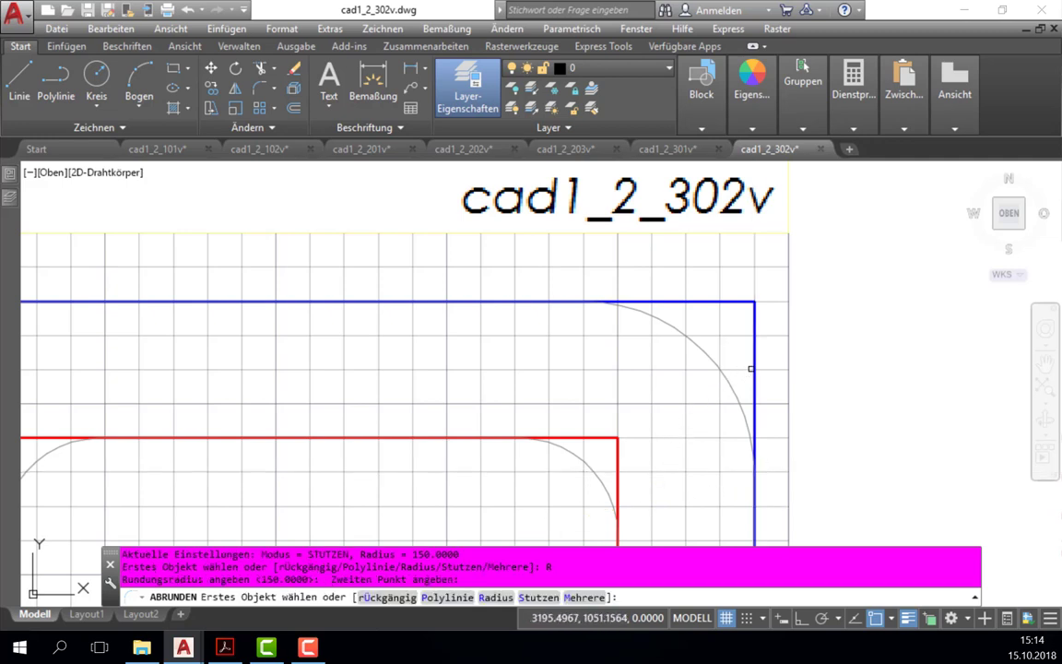
click(753, 368)
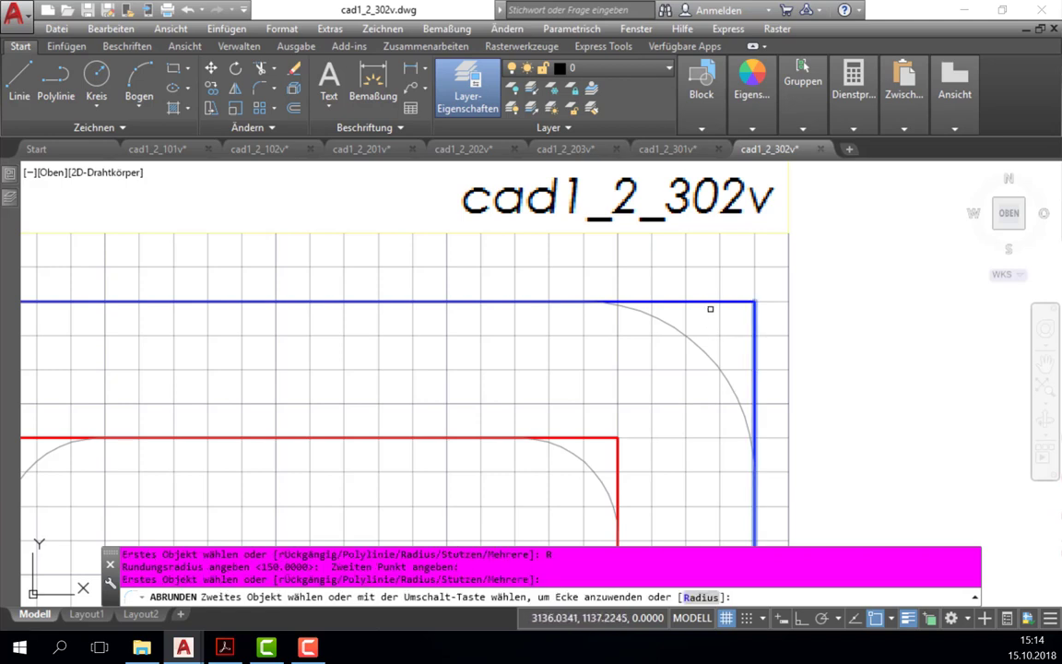
shift+click(706, 302)
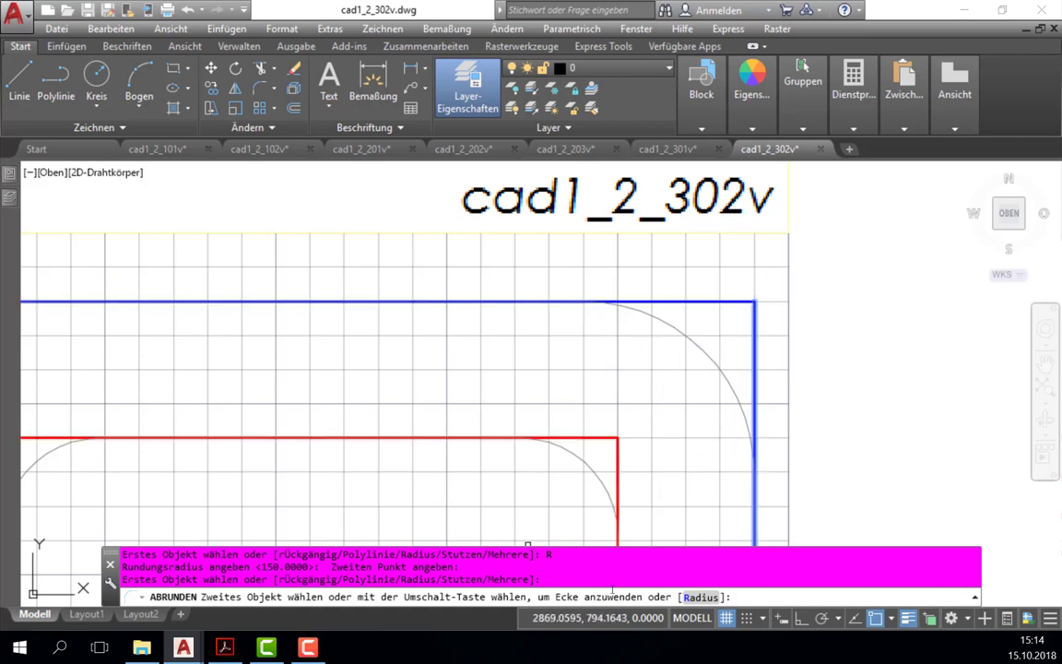
click(700, 597)
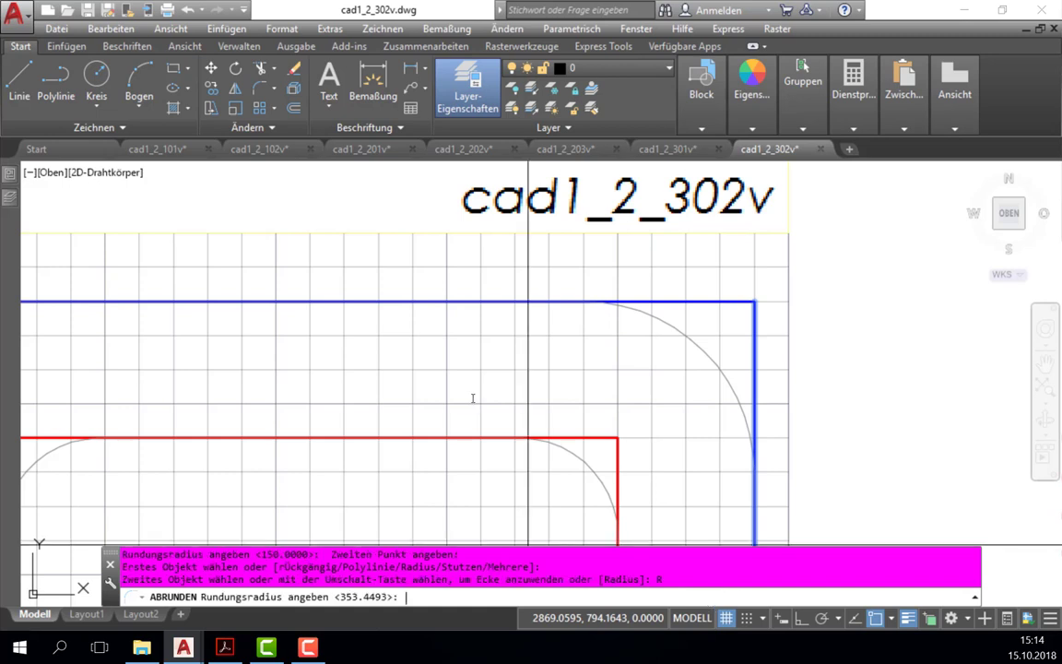
click(582, 472)
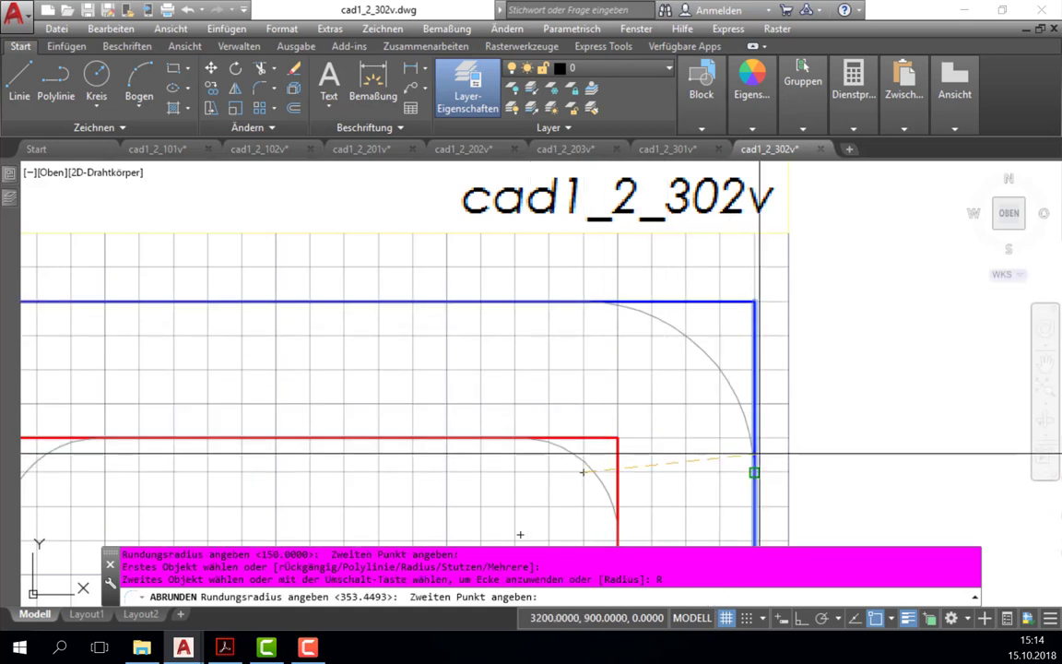
click(754, 472)
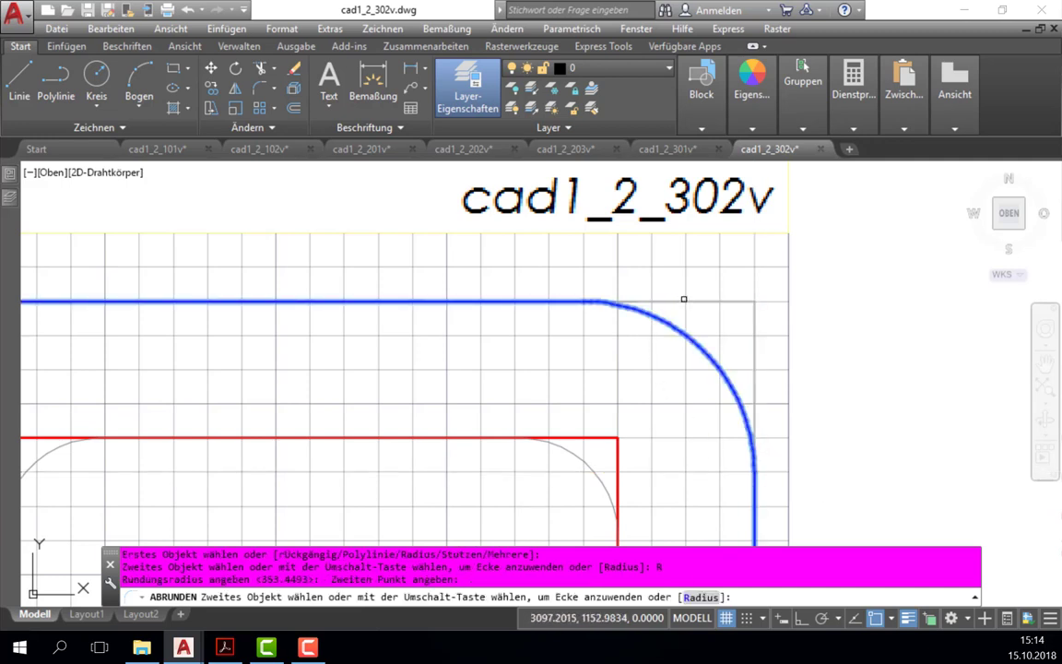
click(683, 301)
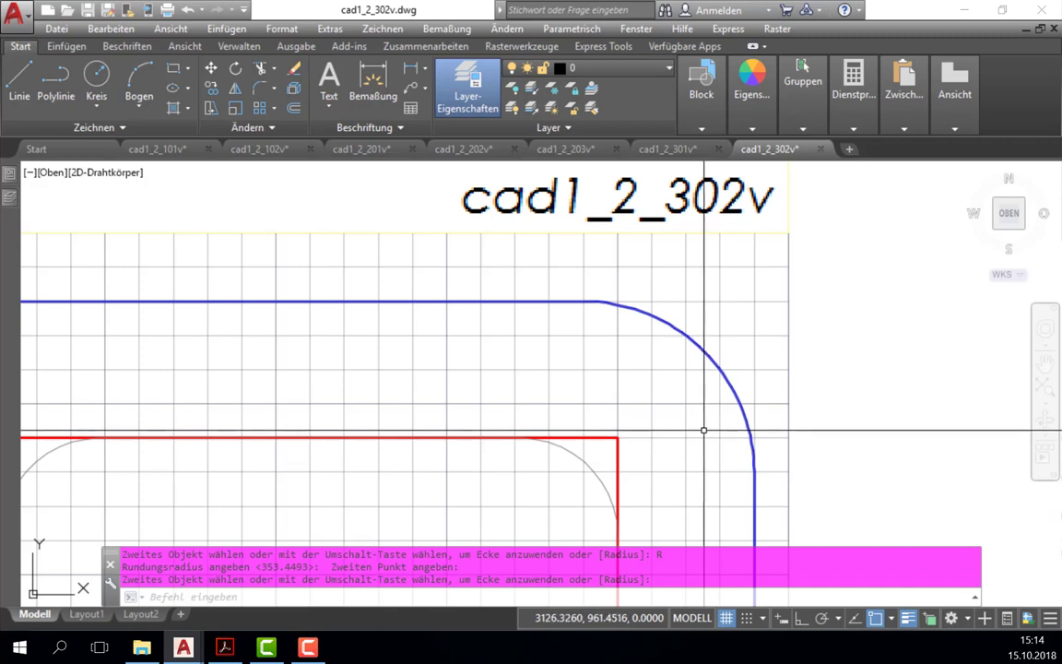
Step: Measure the radius from the grey reference arc and fillet the red window's upper-right corner
mouse_move(702, 429)
middle_down()
mouse_move(781, 350)
mouse_move(812, 344)
middle_up()
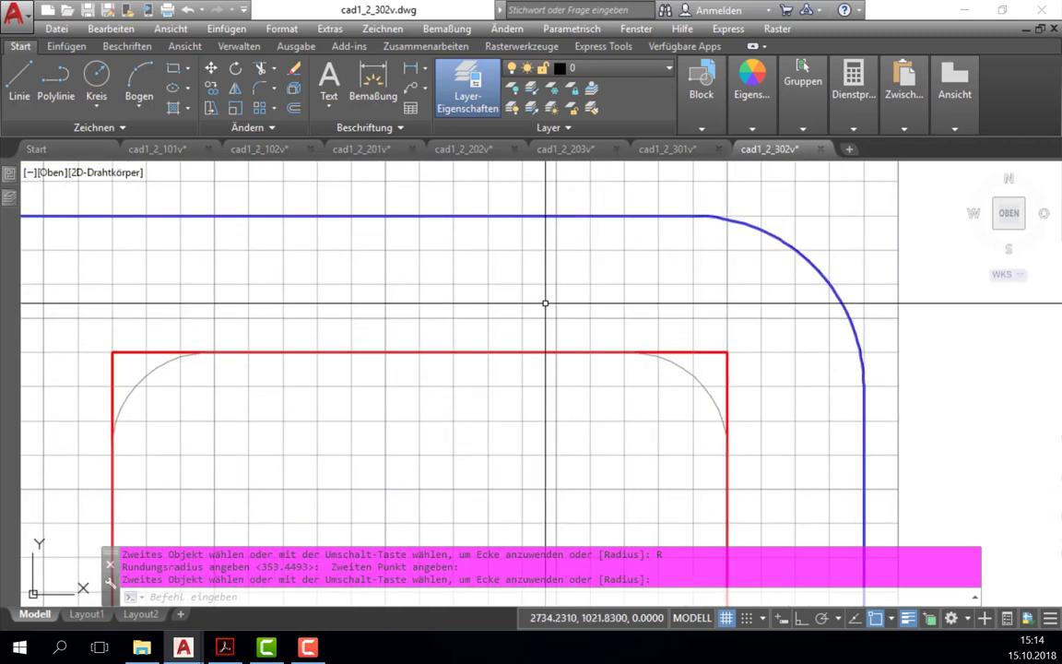
key(Return)
key(Return)
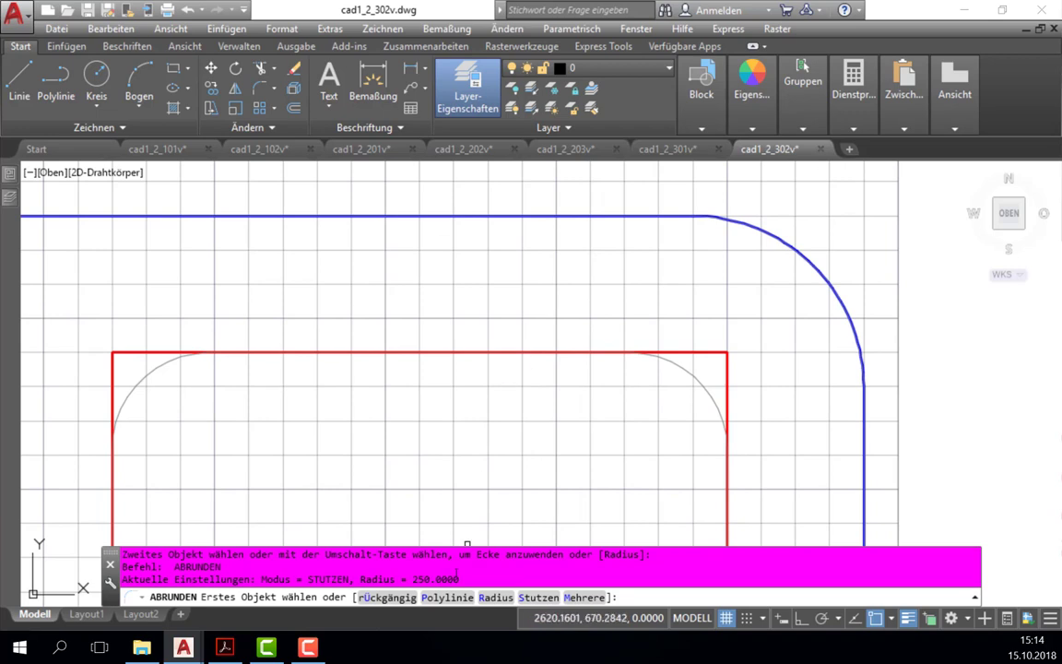
click(495, 597)
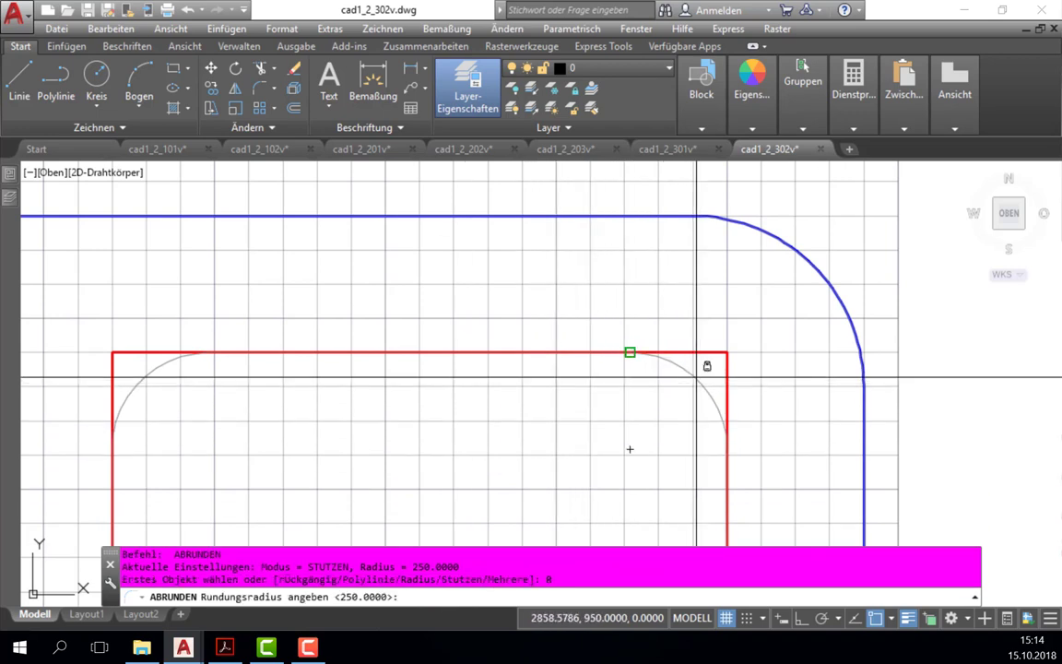
click(631, 449)
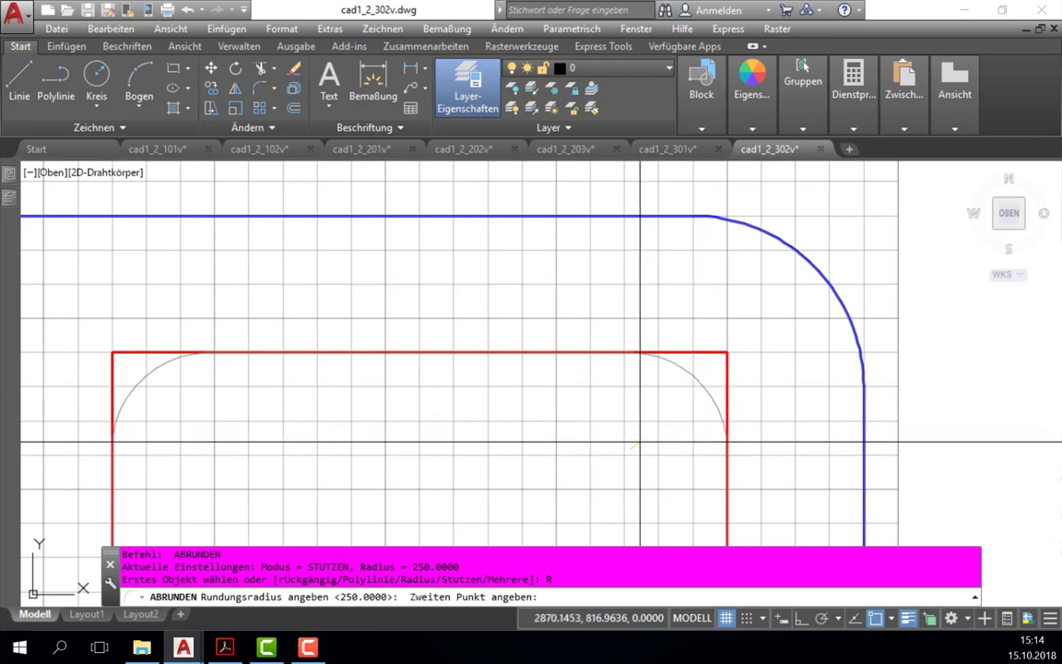
click(727, 449)
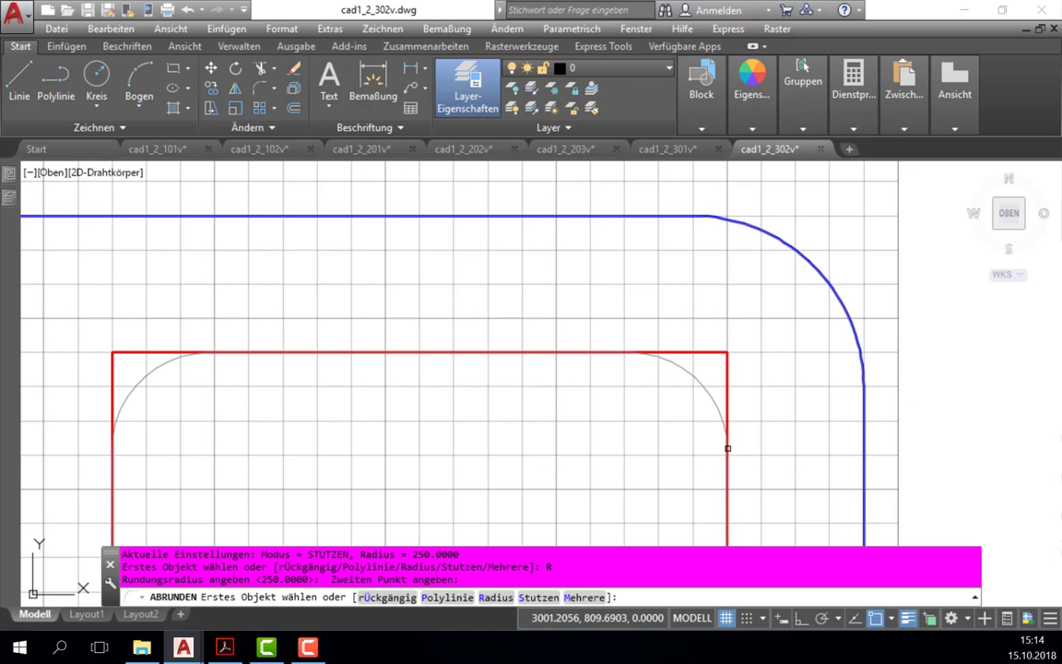
click(726, 384)
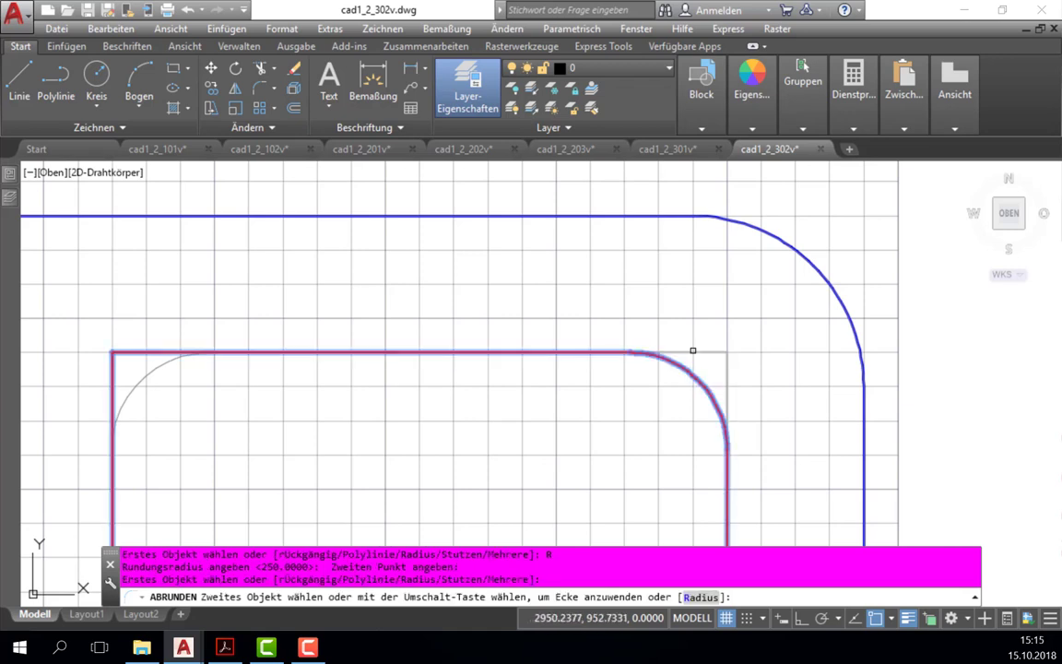
click(693, 351)
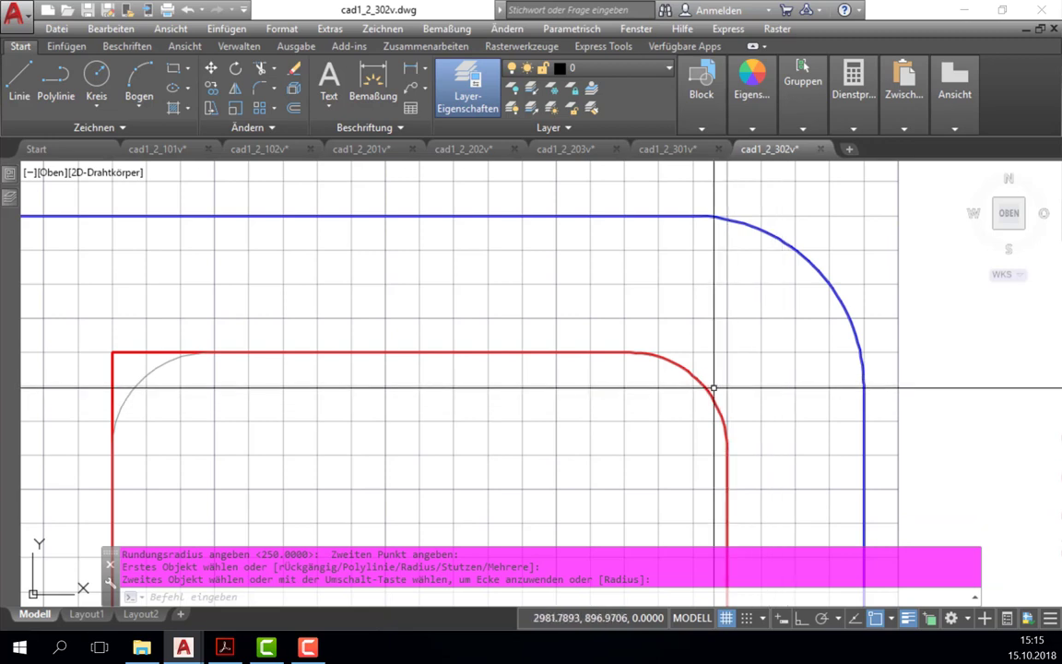
Step: Fillet the red window's upper-left corner with radius 141.4214, picking its top and left edges
key(Return)
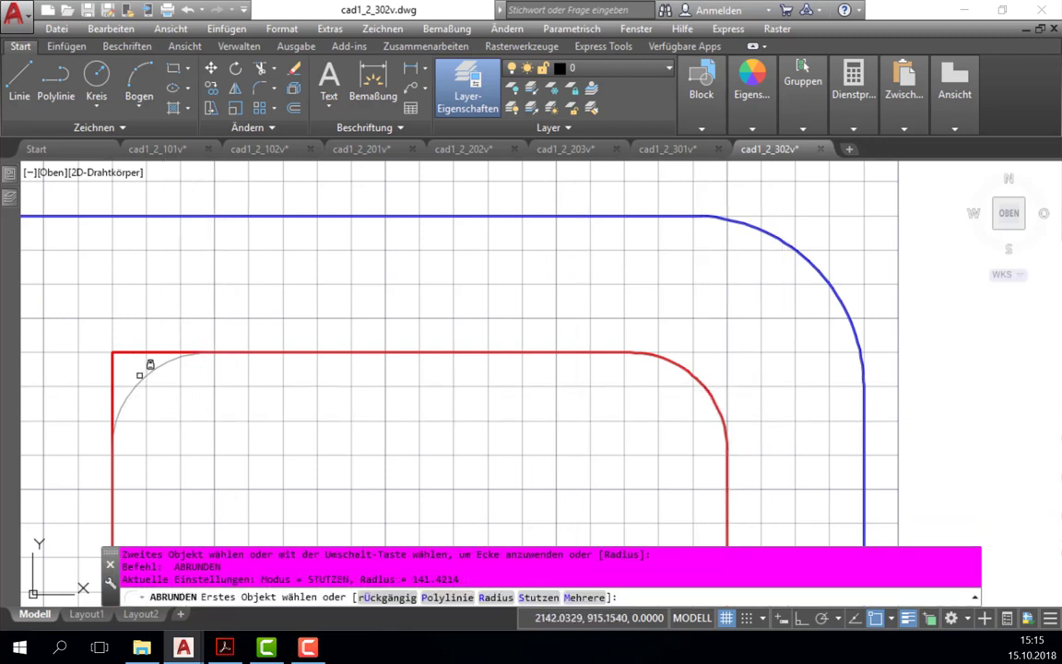
click(131, 353)
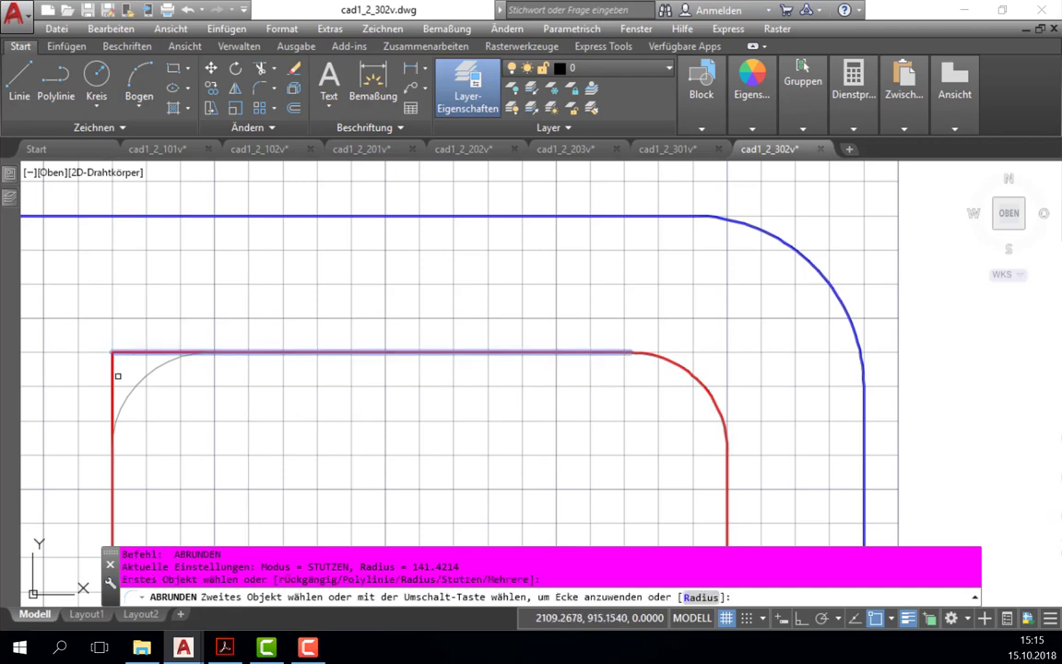
click(114, 380)
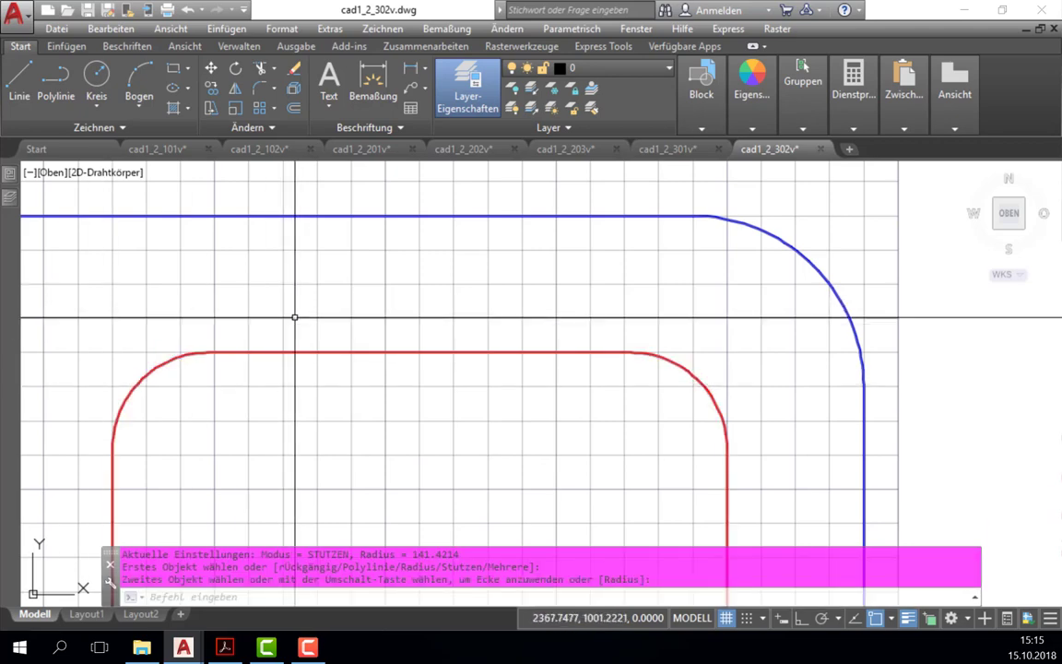
mouse_move(297, 318)
middle_down()
mouse_move(764, 363)
mouse_move(810, 325)
mouse_move(673, 313)
middle_up()
Step: Zoom out to the whole car, then pan and zoom onto the red window's lower-right corner and diagonal
scroll(811, 324, down, 3)
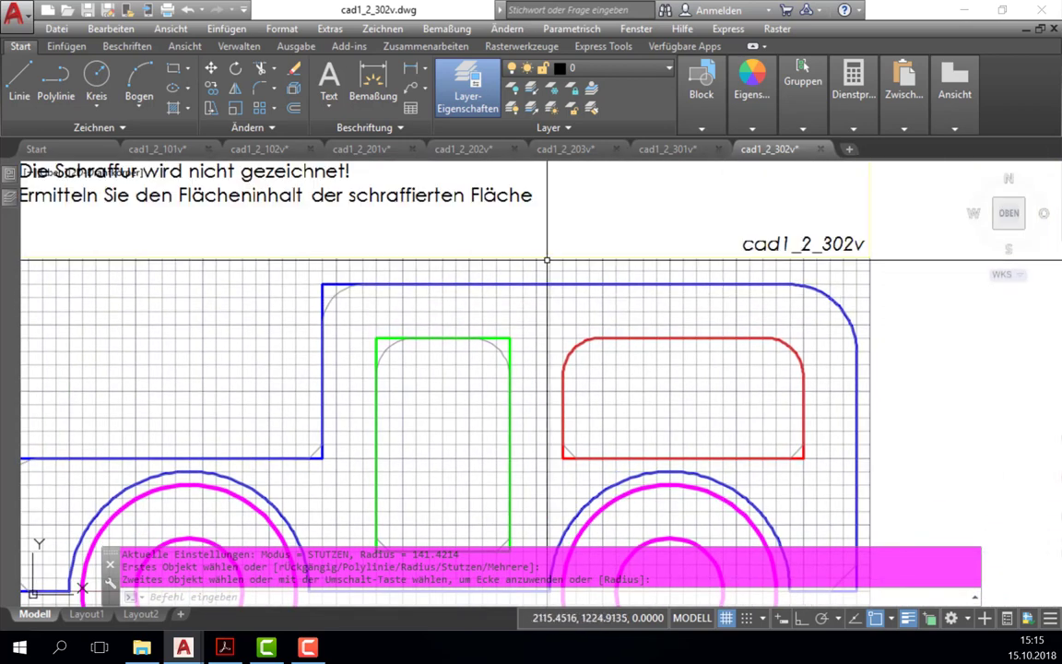
scroll(606, 402, up, 2)
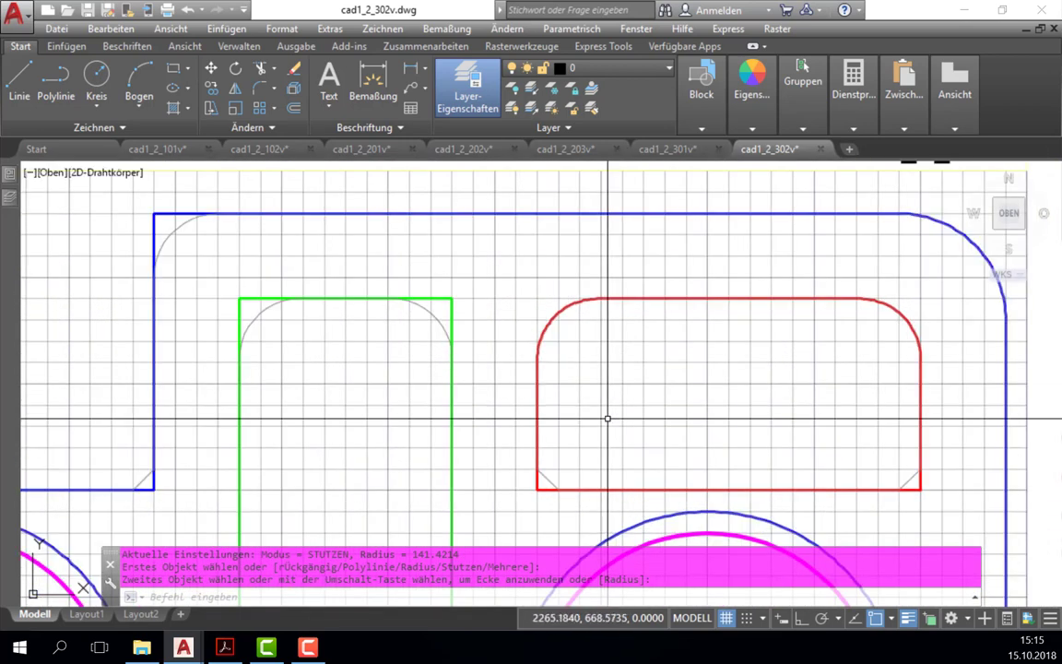
mouse_move(607, 419)
middle_down()
mouse_move(485, 343)
mouse_move(474, 368)
mouse_move(518, 382)
middle_up()
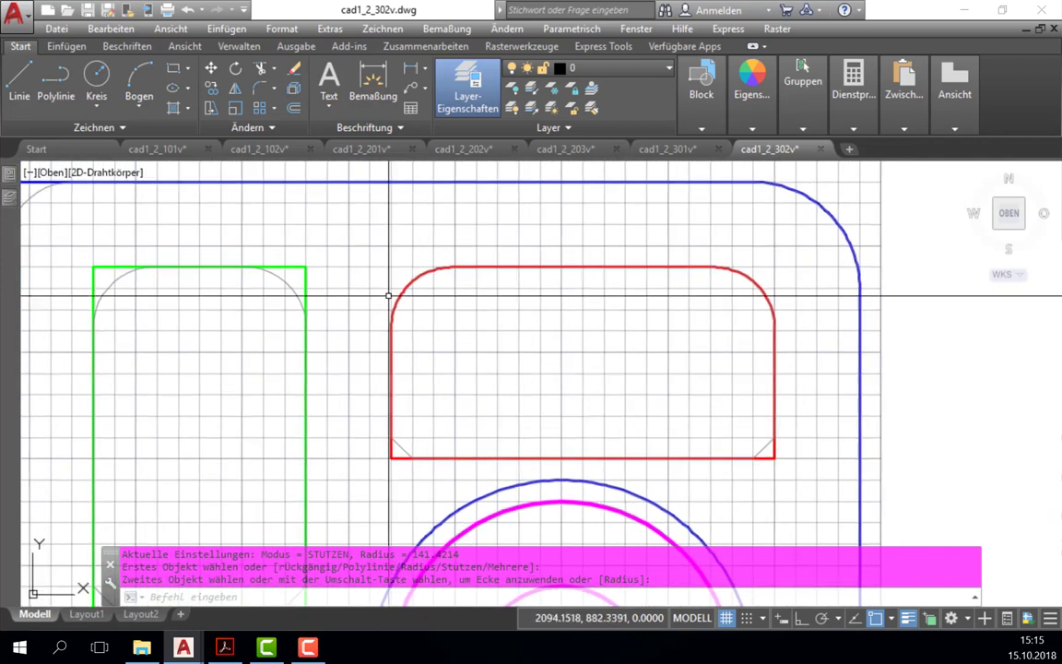
middle_drag(486, 360, 522, 313)
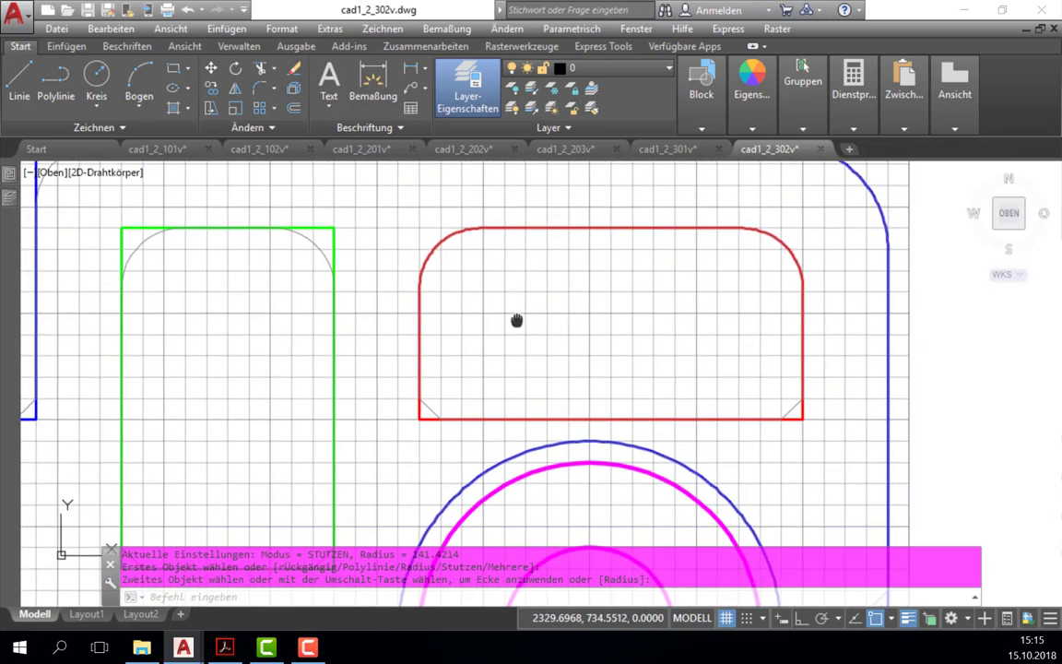
mouse_move(700, 381)
middle_down()
mouse_move(558, 356)
mouse_move(524, 402)
middle_up()
scroll(656, 403, up, 2)
scroll(652, 384, up, 4)
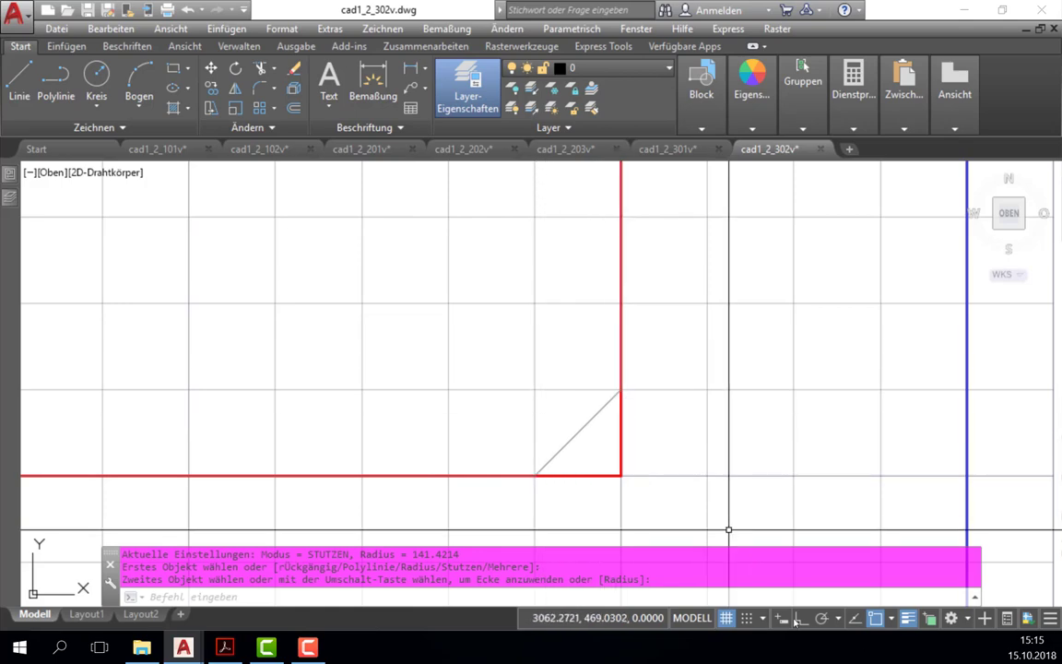
Step: Check the snap and grid settings without changes, then zoom out around the red window's lower-right corner
right_click(747, 618)
click(783, 640)
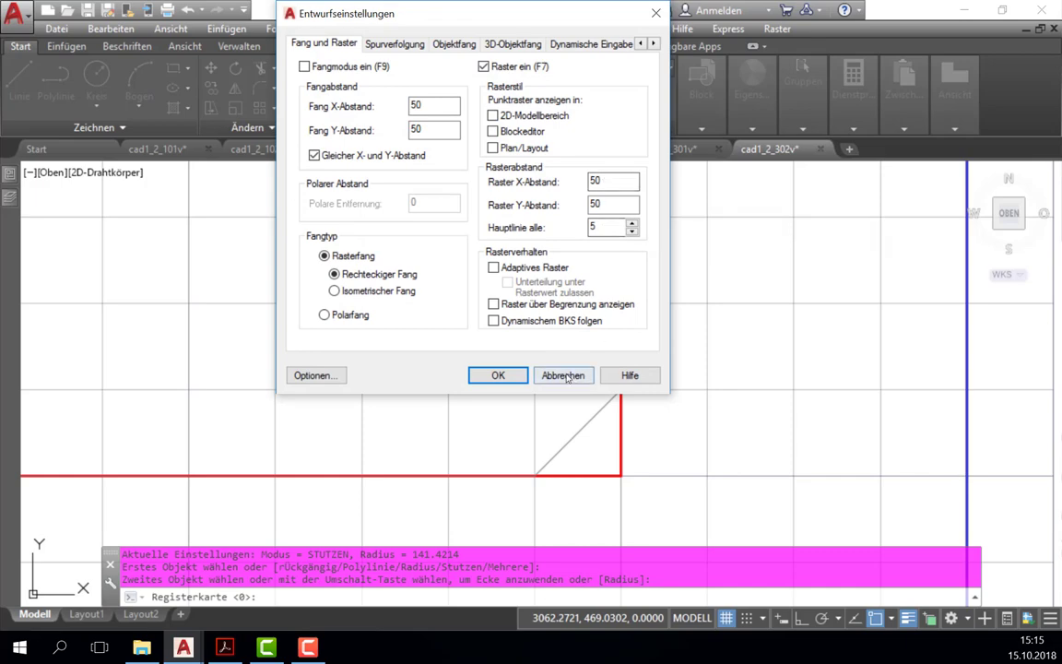
click(498, 375)
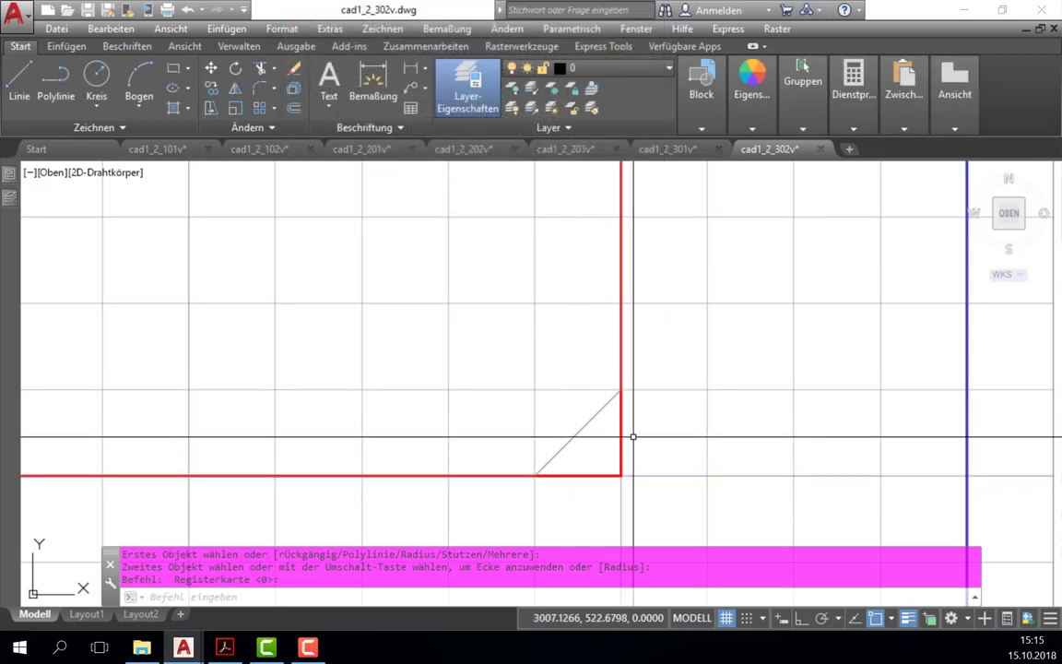
scroll(630, 436, down, 1)
scroll(631, 436, down, 1)
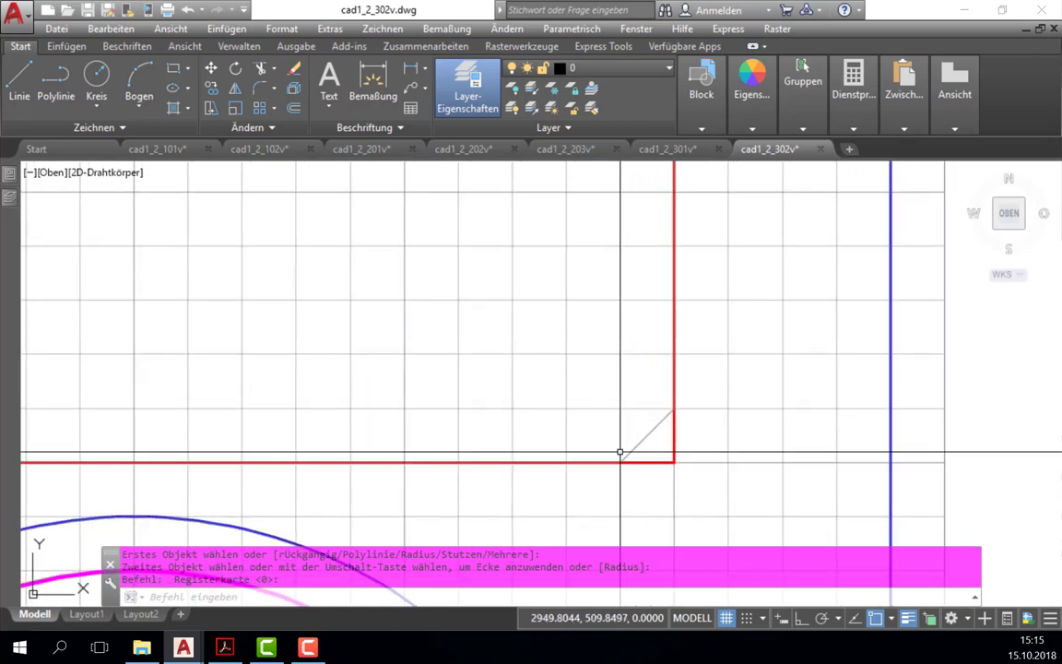
Step: Chamfer the red window's lower-right corner with both distances 50, cutting between its bottom and right edges
click(273, 87)
click(281, 146)
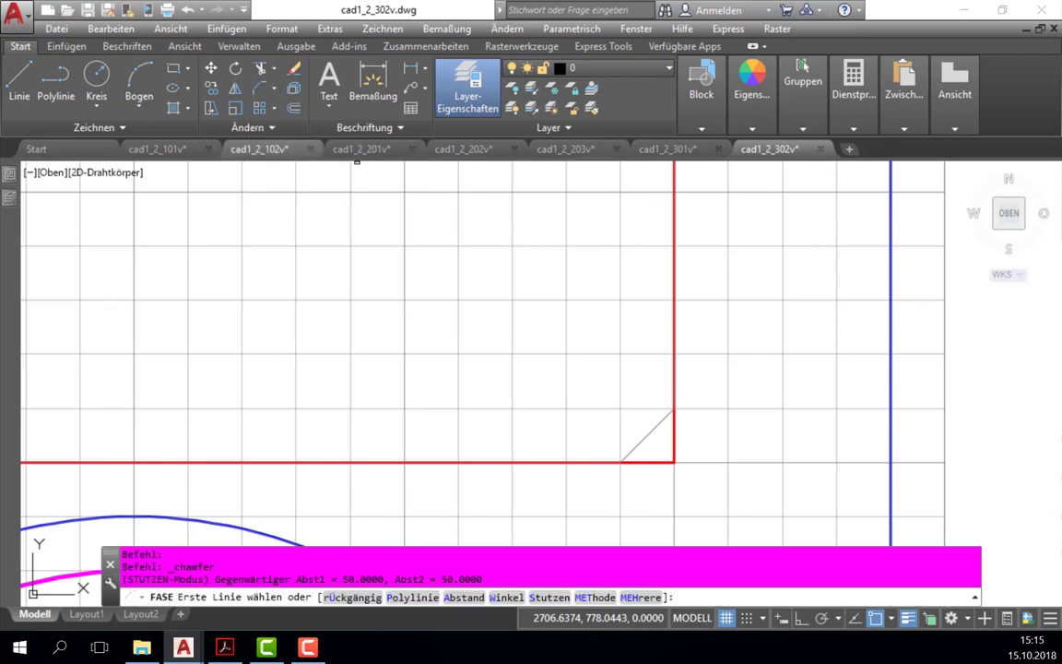
click(464, 597)
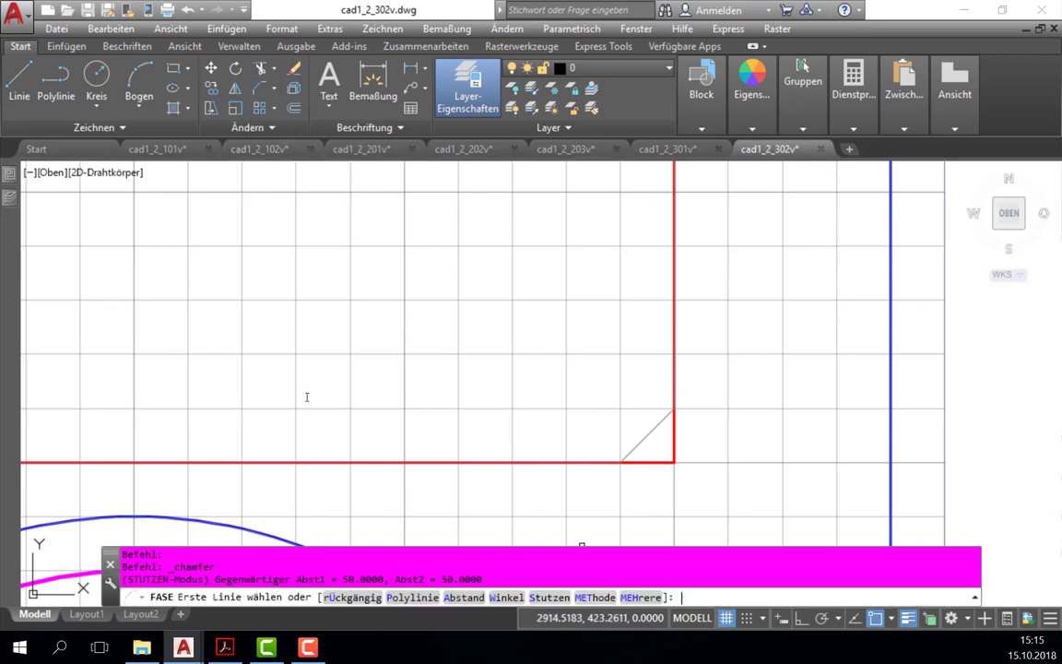
click(674, 462)
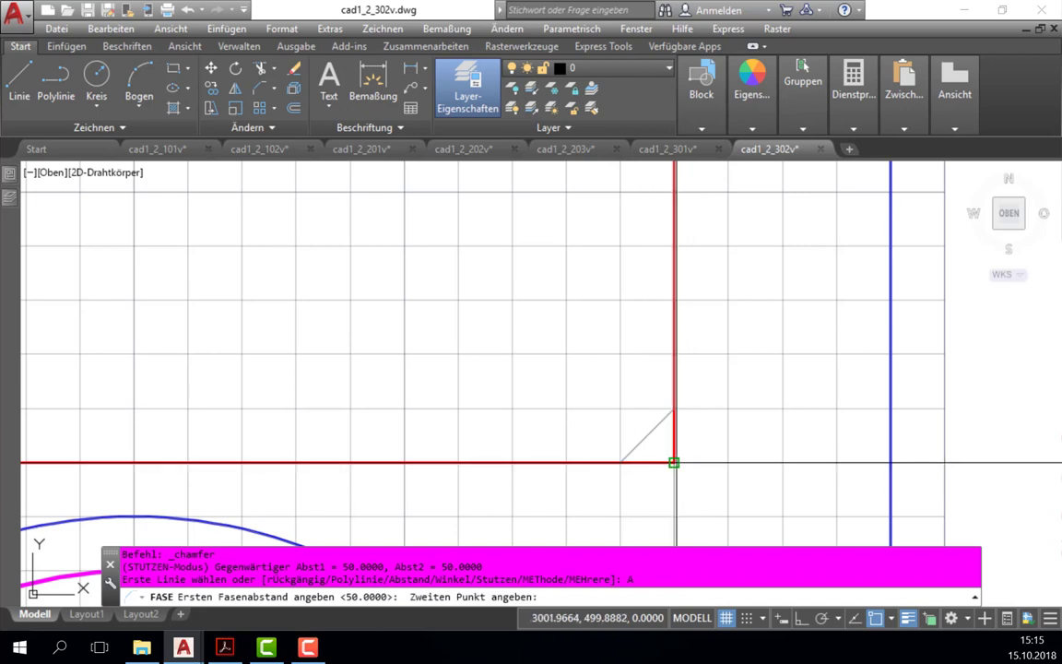
click(619, 461)
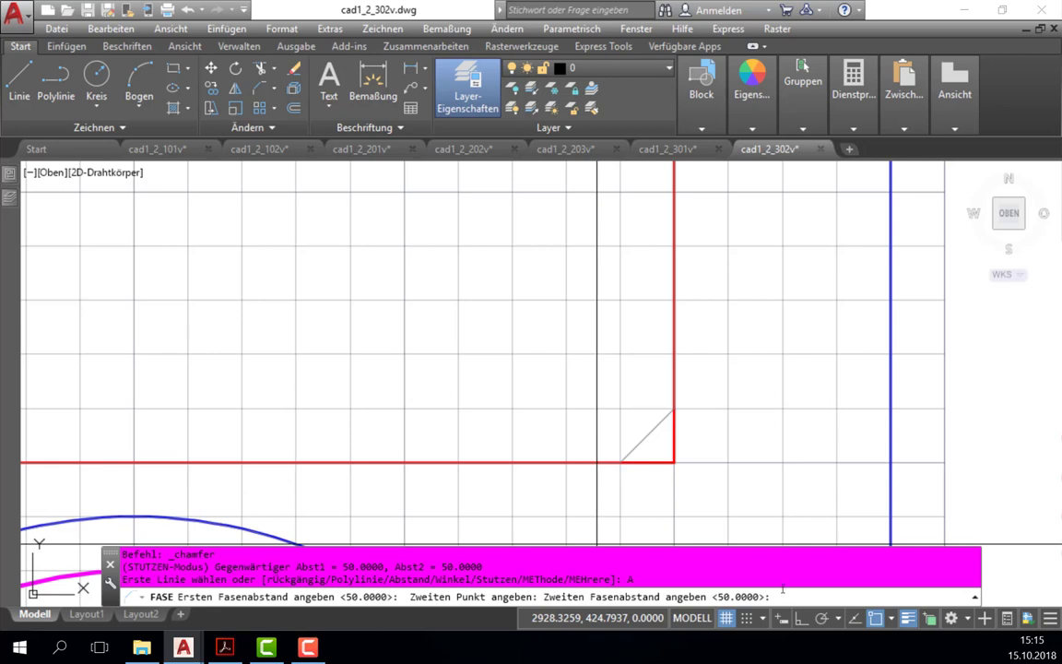
key(Return)
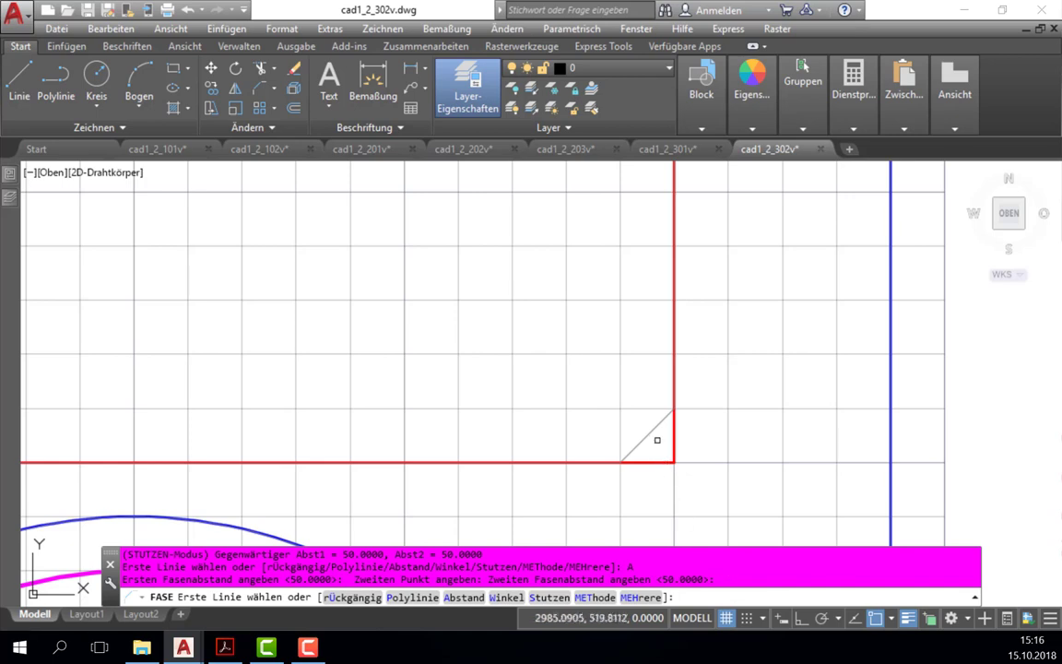
click(647, 461)
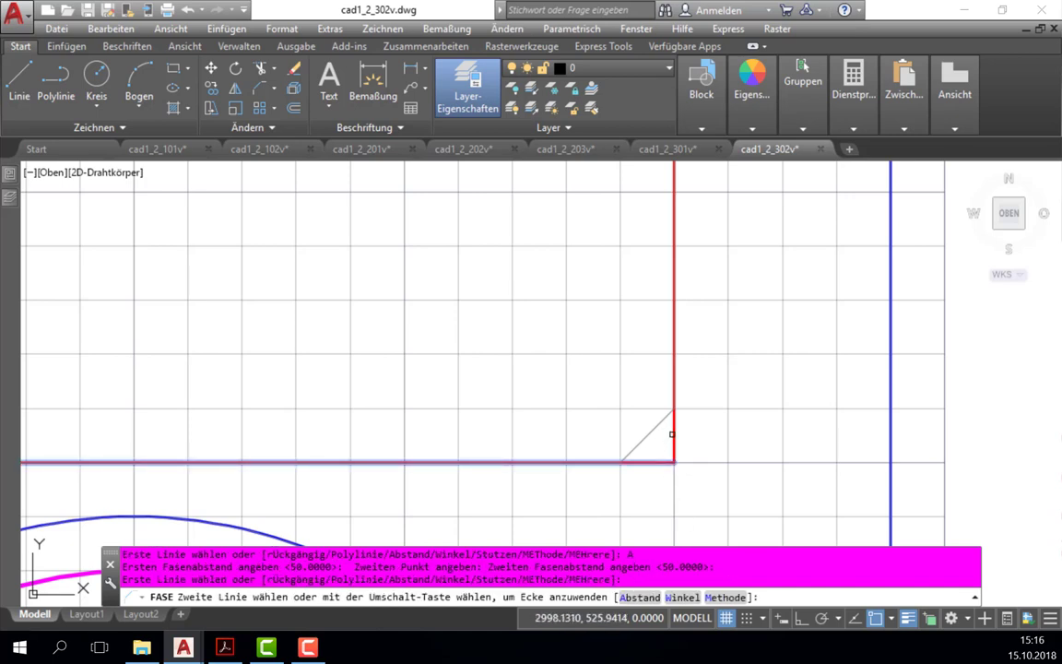
click(671, 434)
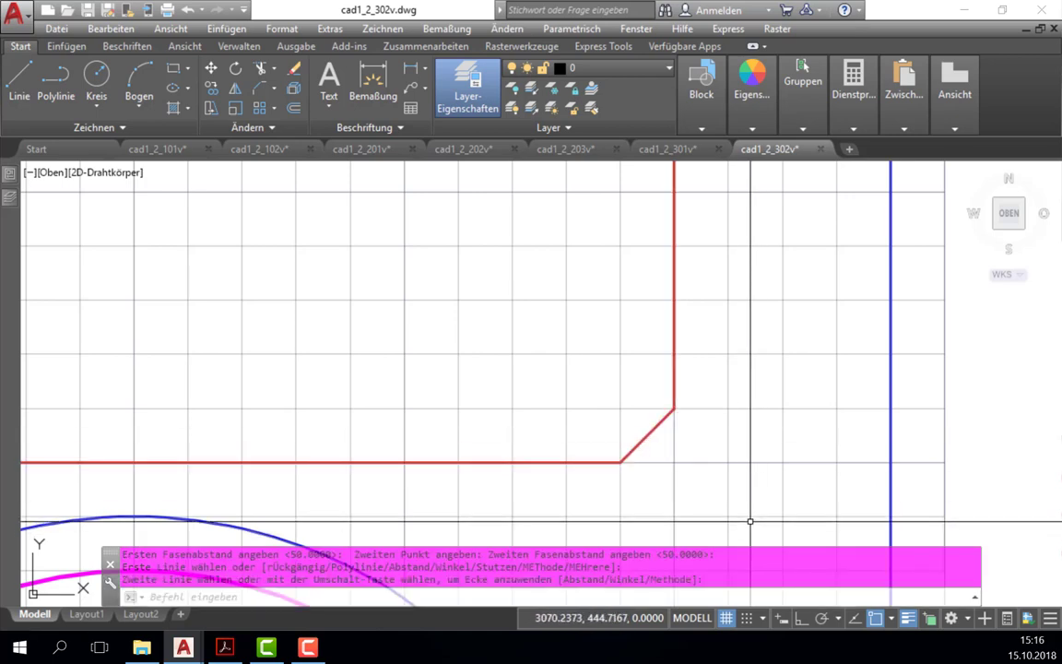
Step: Zoom out to check the red window, then pan and zoom onto the blue body's lower-right corner
scroll(748, 512, down, 3)
middle_drag(652, 501, 845, 476)
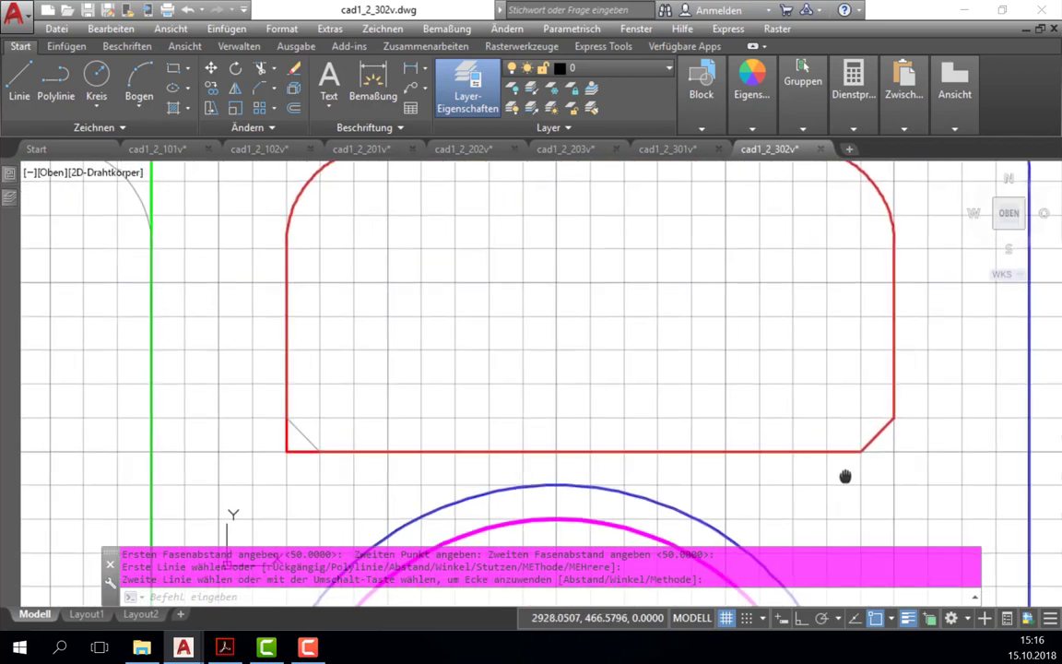
scroll(392, 453, up, 2)
scroll(406, 455, down, 5)
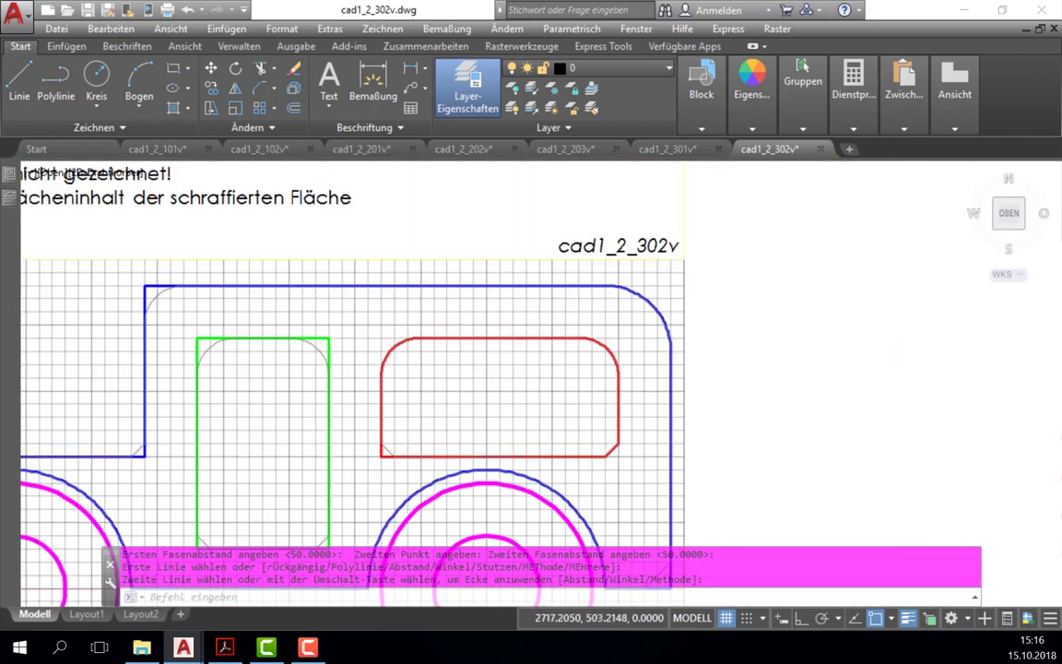
scroll(549, 454, down, 4)
scroll(489, 487, up, 5)
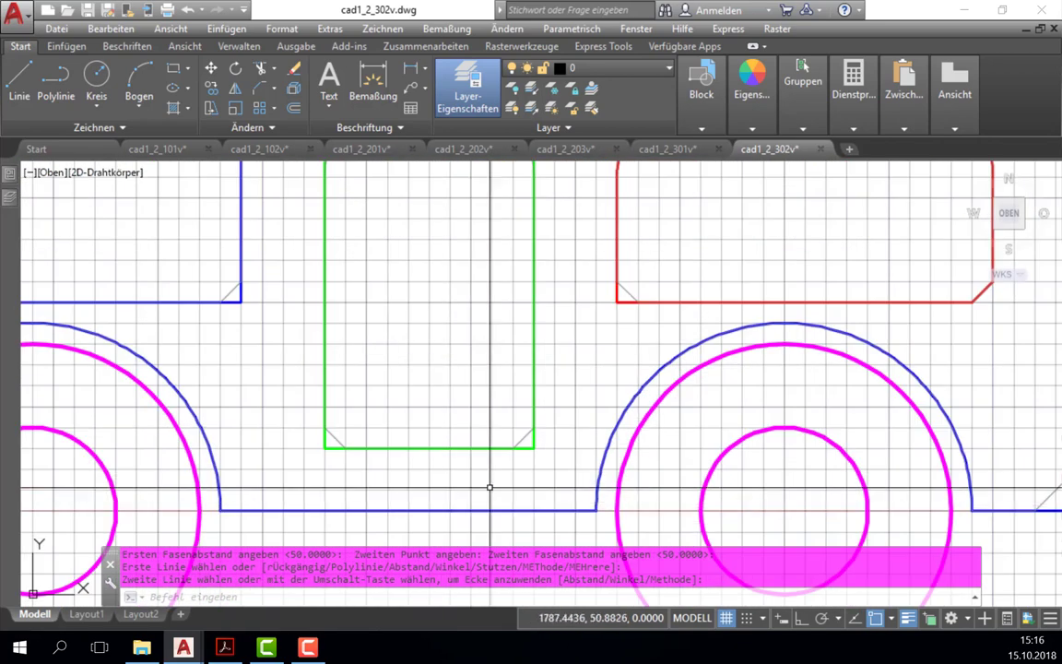
scroll(489, 487, up, 4)
scroll(539, 432, down, 6)
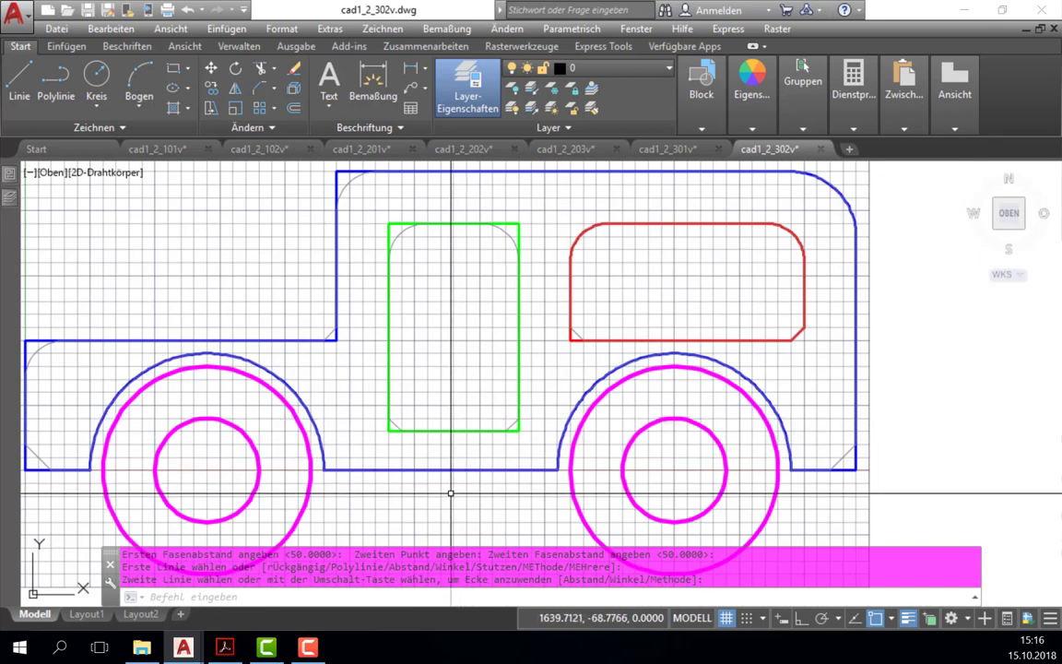
scroll(802, 479, up, 4)
middle_drag(794, 491, 624, 462)
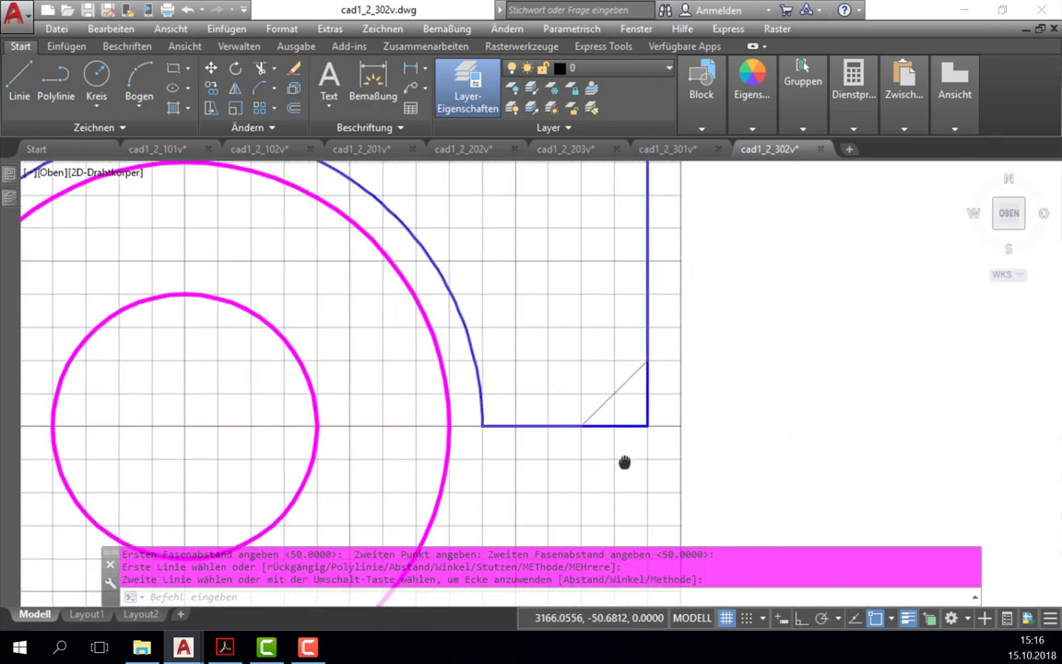
scroll(617, 457, up, 2)
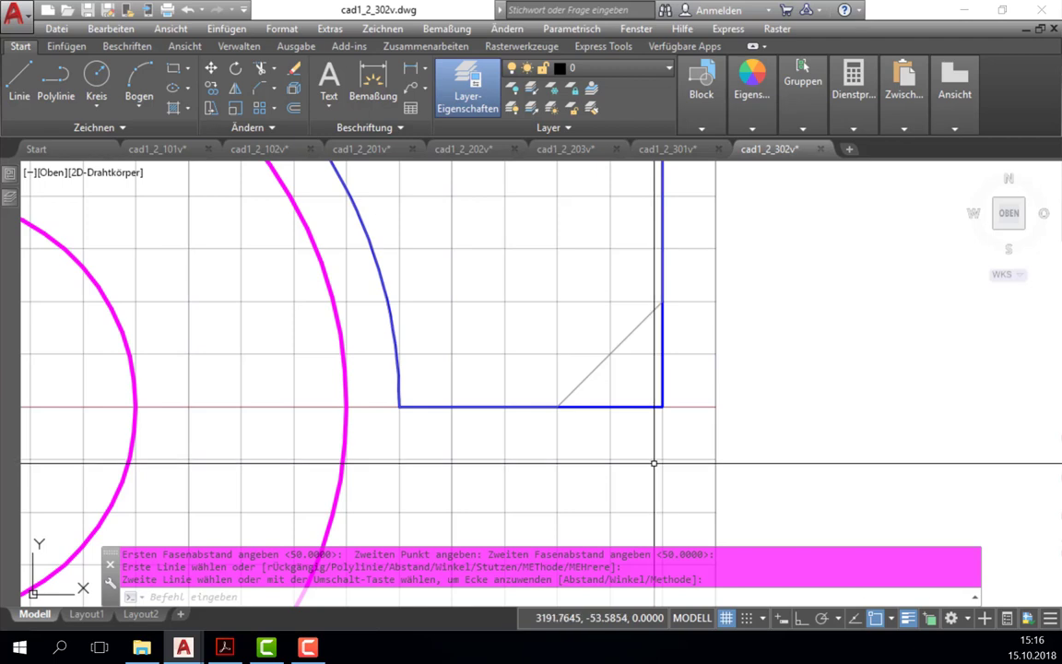
Step: Chamfer the blue body's bottom and right edges, first distance picked to the grey diagonal's end, second 100
key(Return)
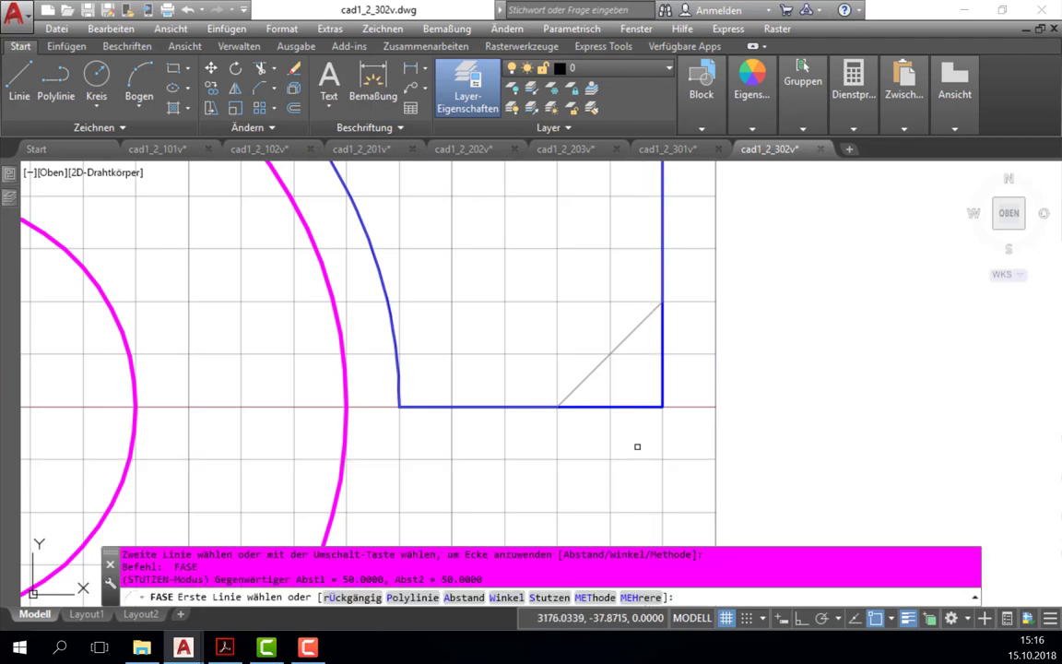
click(456, 597)
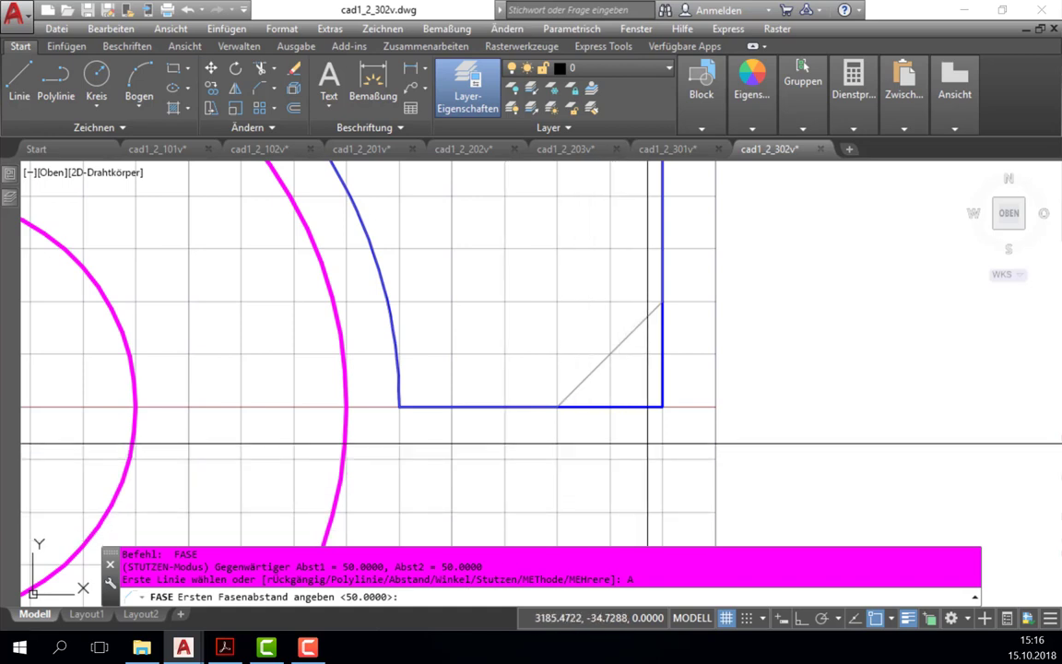
click(662, 407)
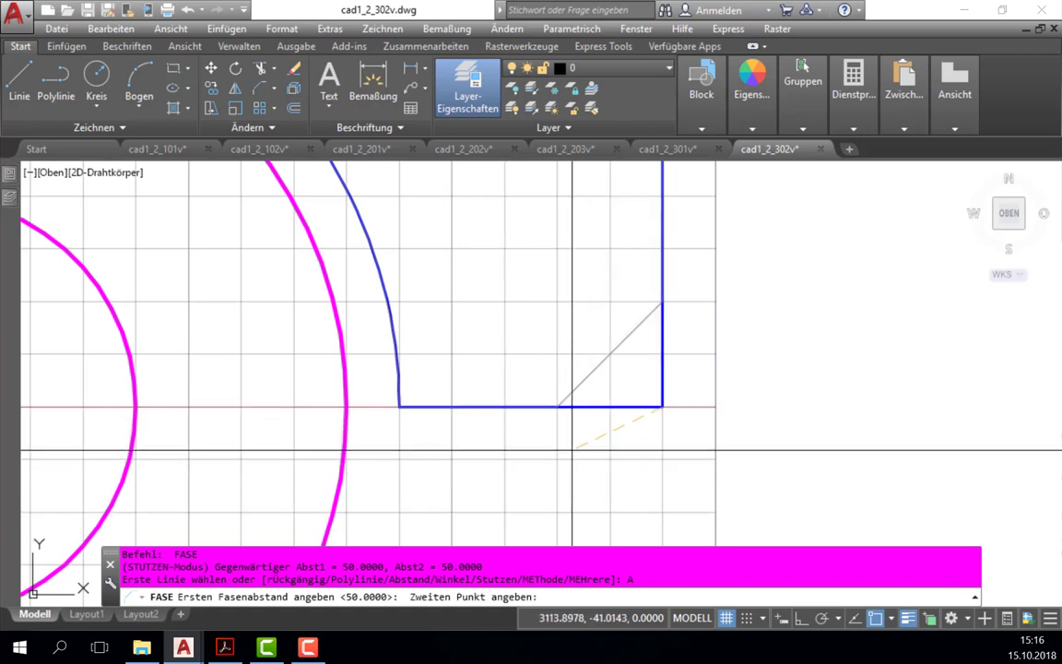
click(557, 406)
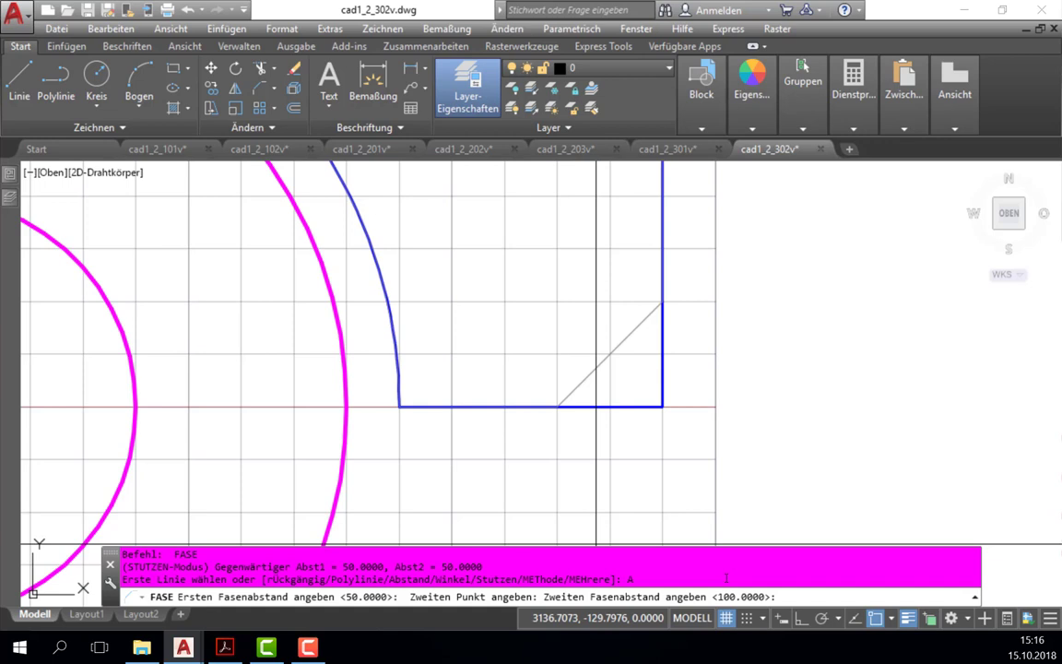
key(Return)
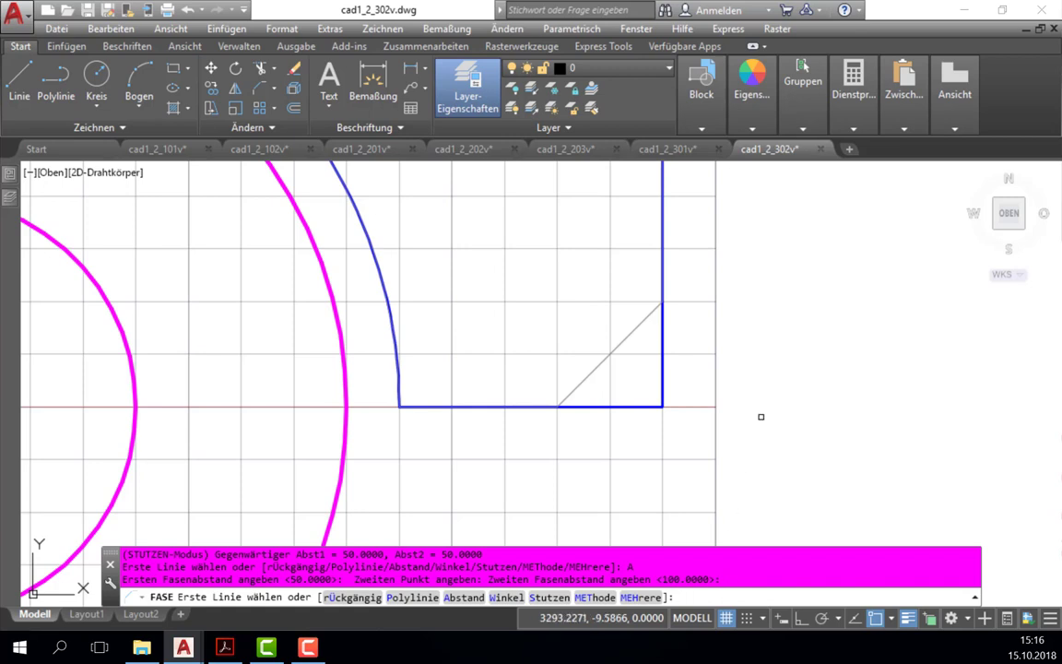
click(620, 406)
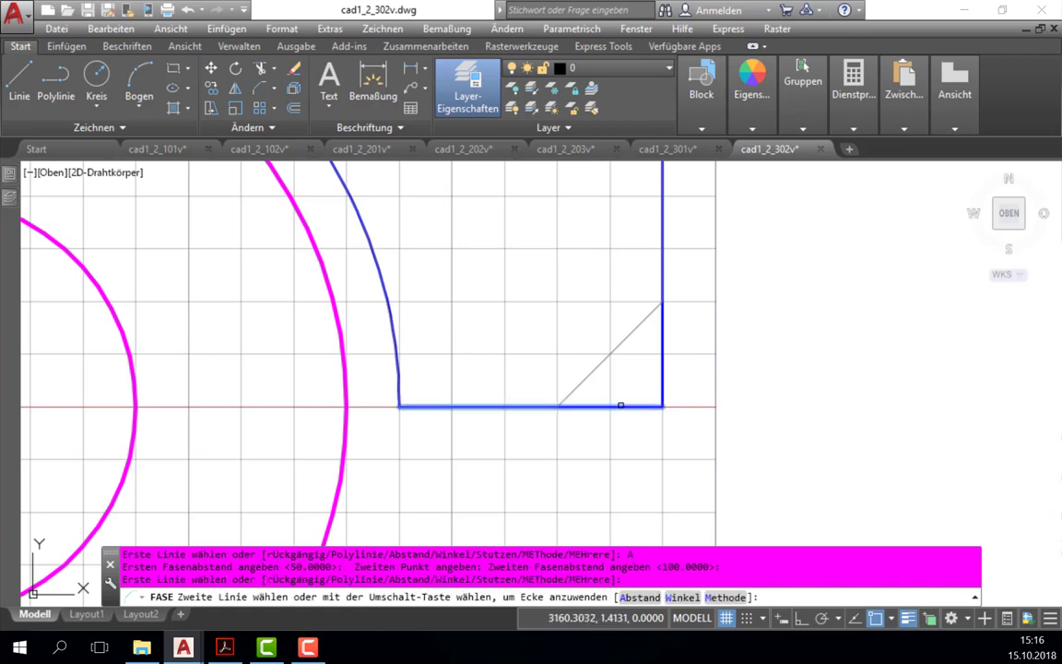
click(661, 372)
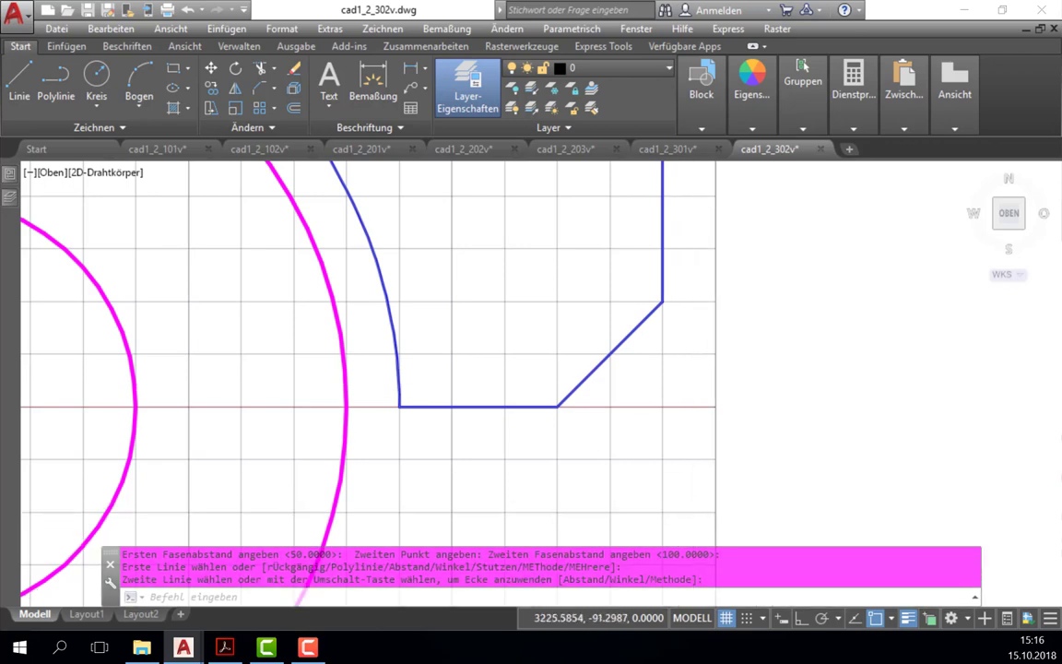
scroll(676, 498, down, 3)
scroll(645, 498, down, 2)
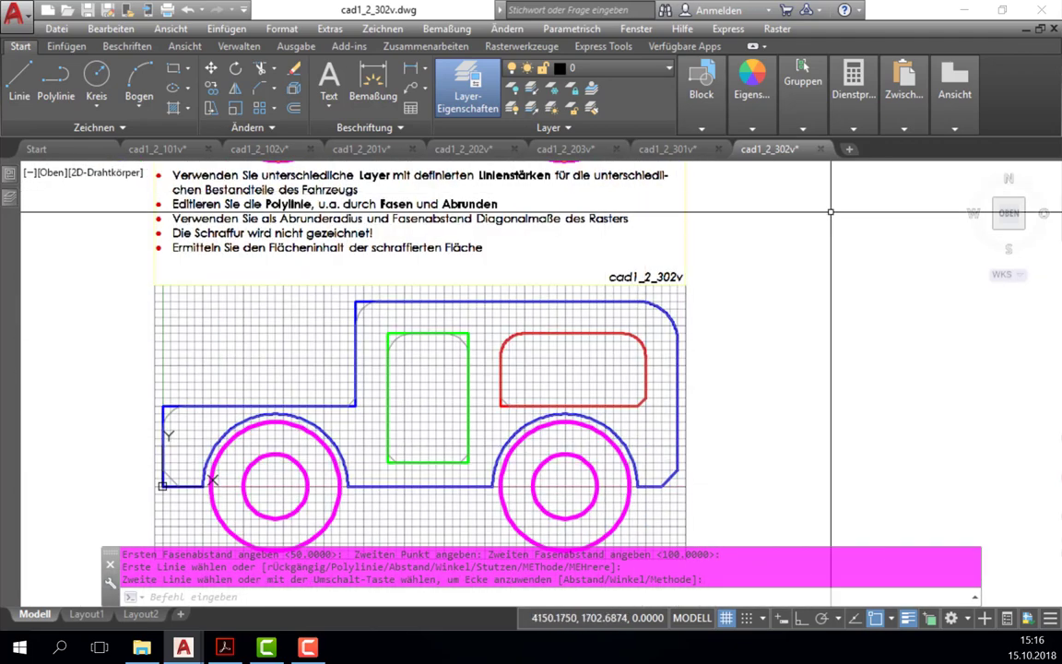